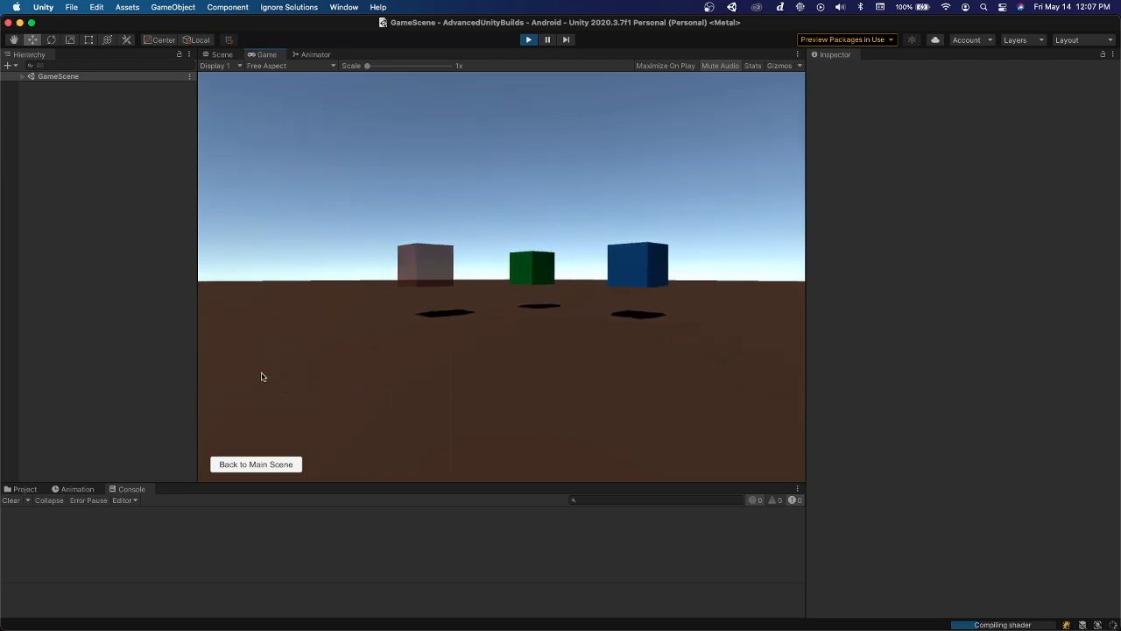
# Return the running game to the main menu and review the platform options in the standard build settings
pyautogui.click(276, 468)
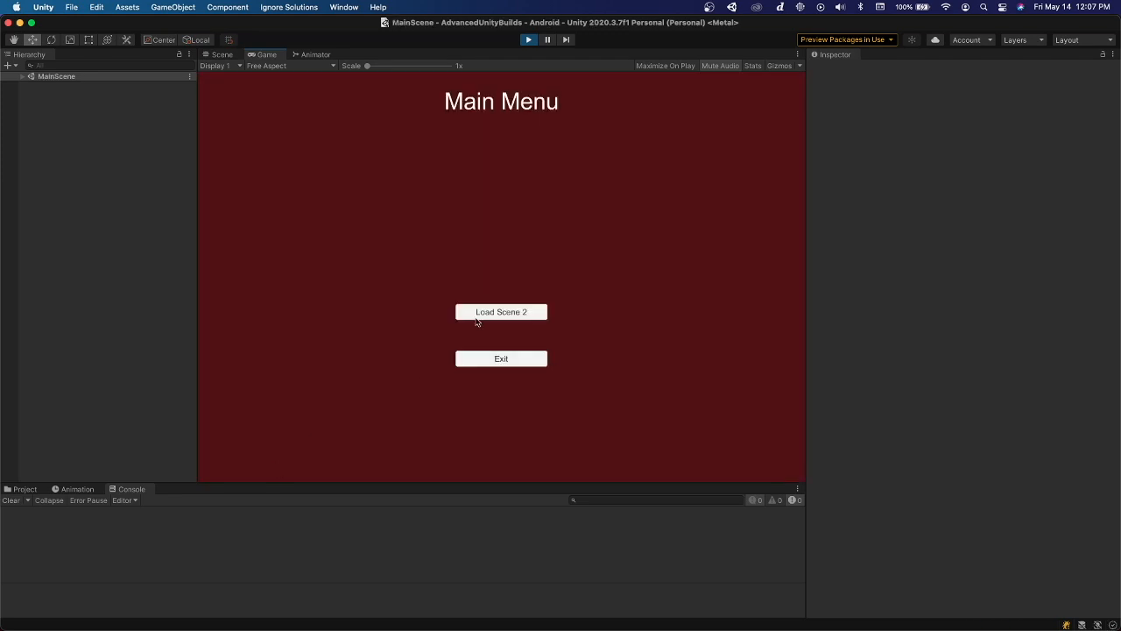
pyautogui.click(67, 10)
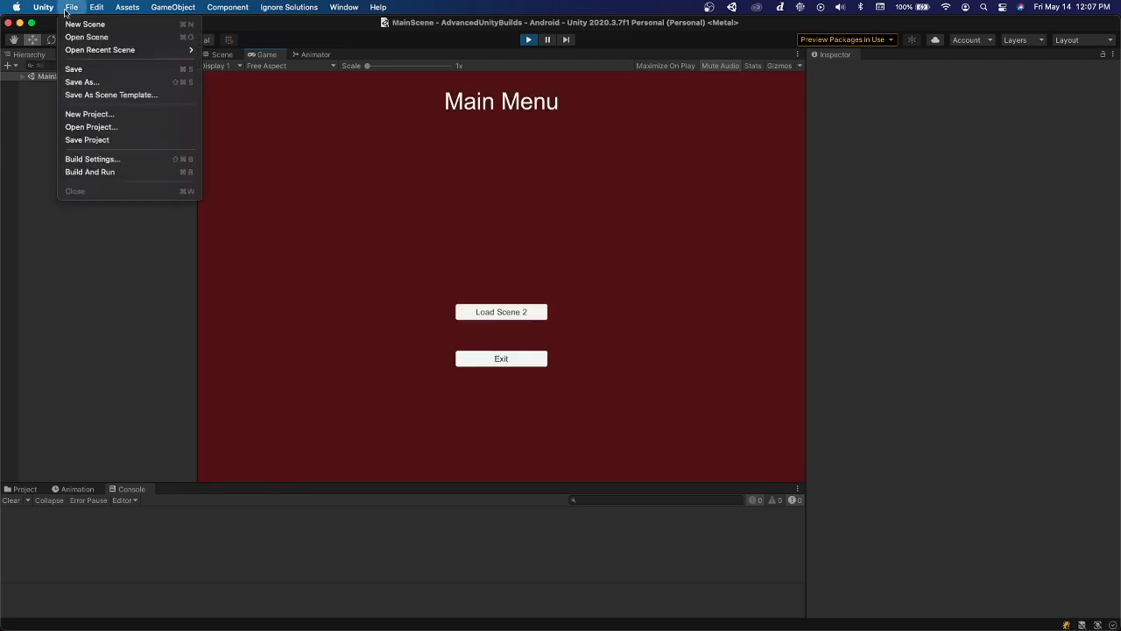
pyautogui.click(92, 159)
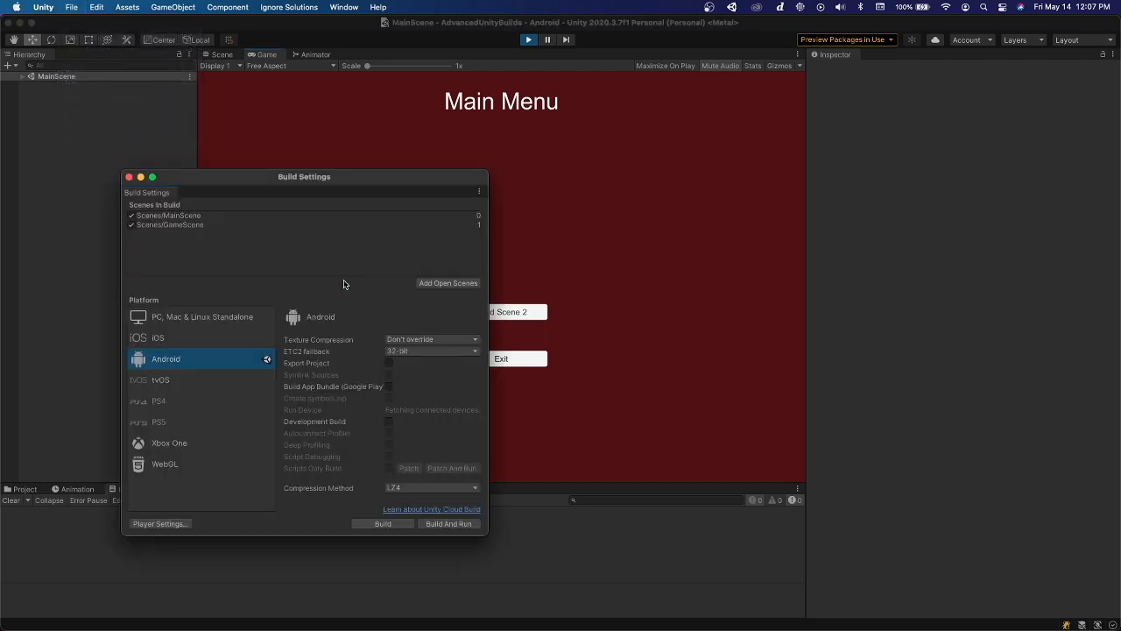
pyautogui.click(194, 318)
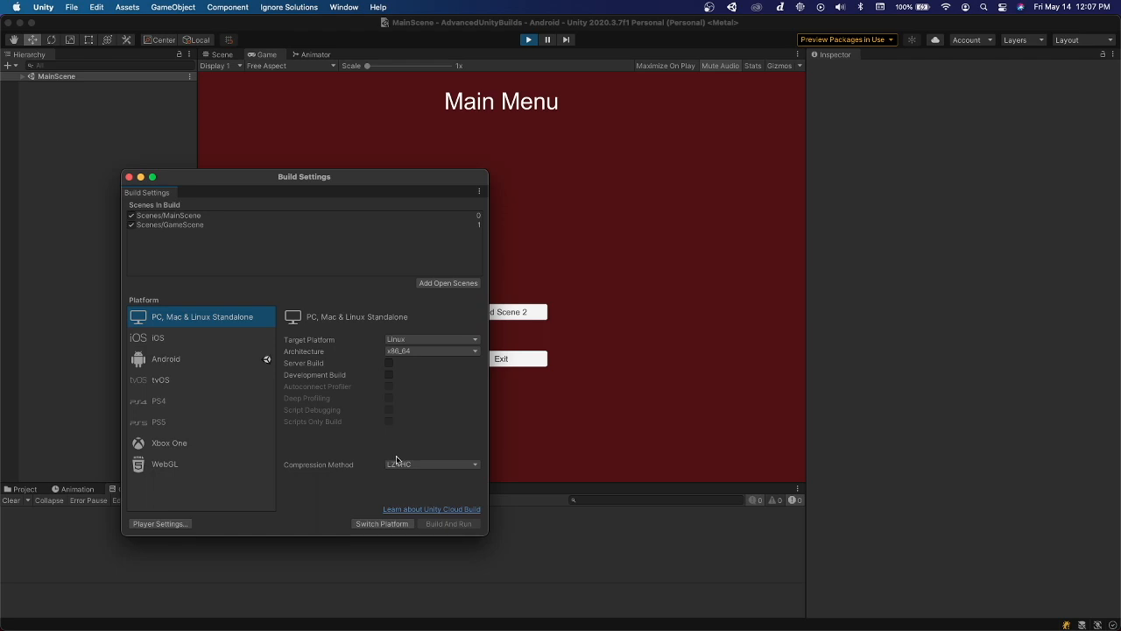
pyautogui.click(128, 177)
pyautogui.click(72, 7)
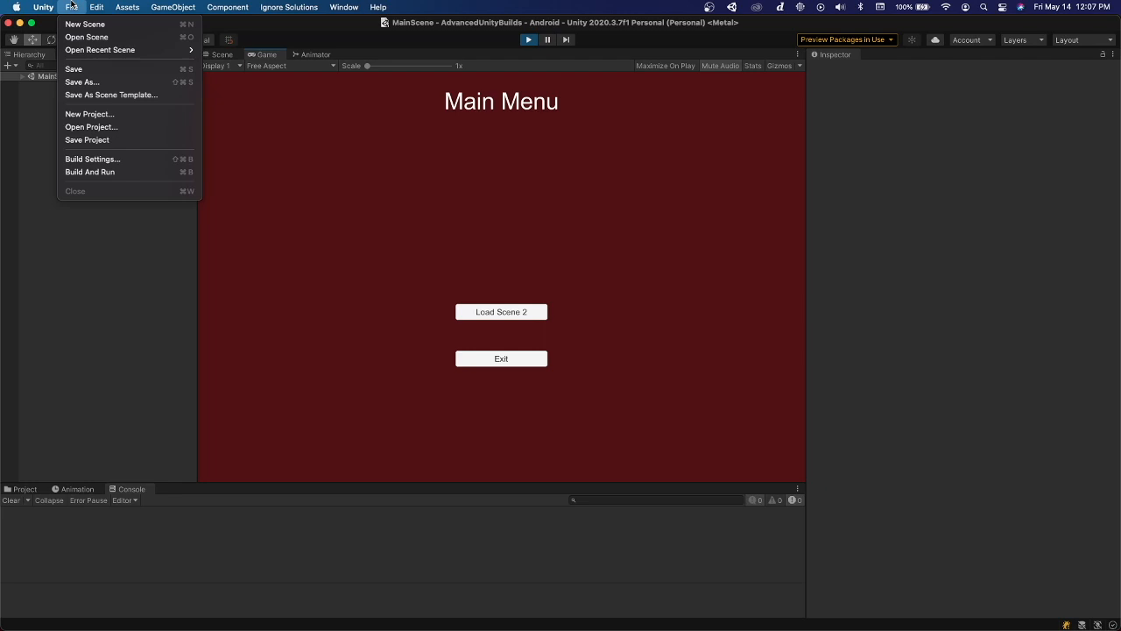
pyautogui.click(116, 159)
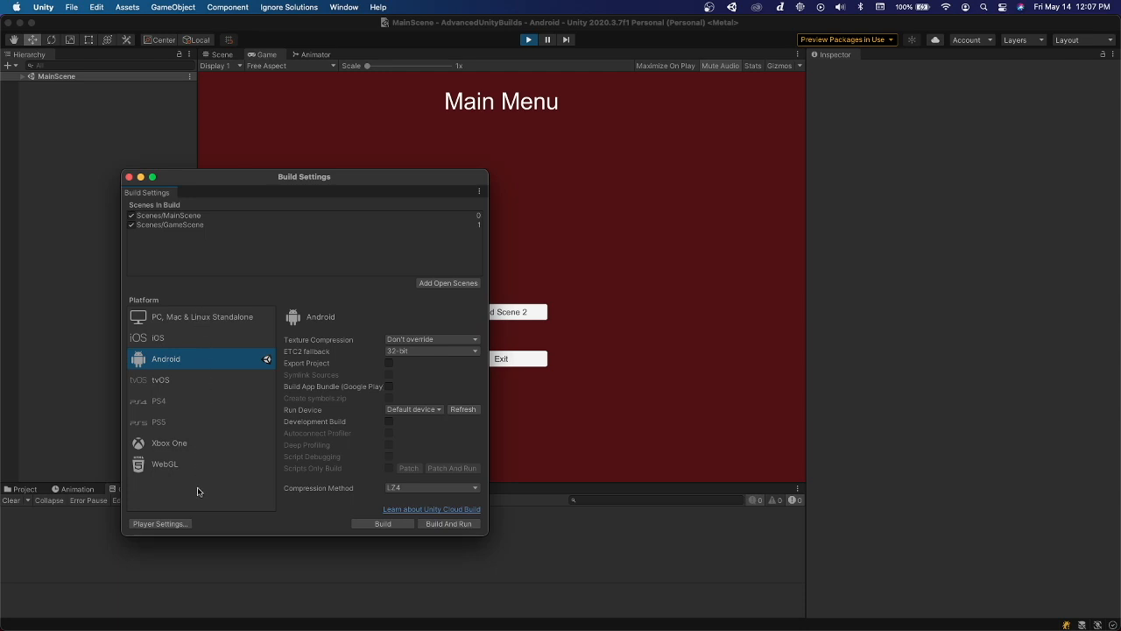
pyautogui.click(129, 177)
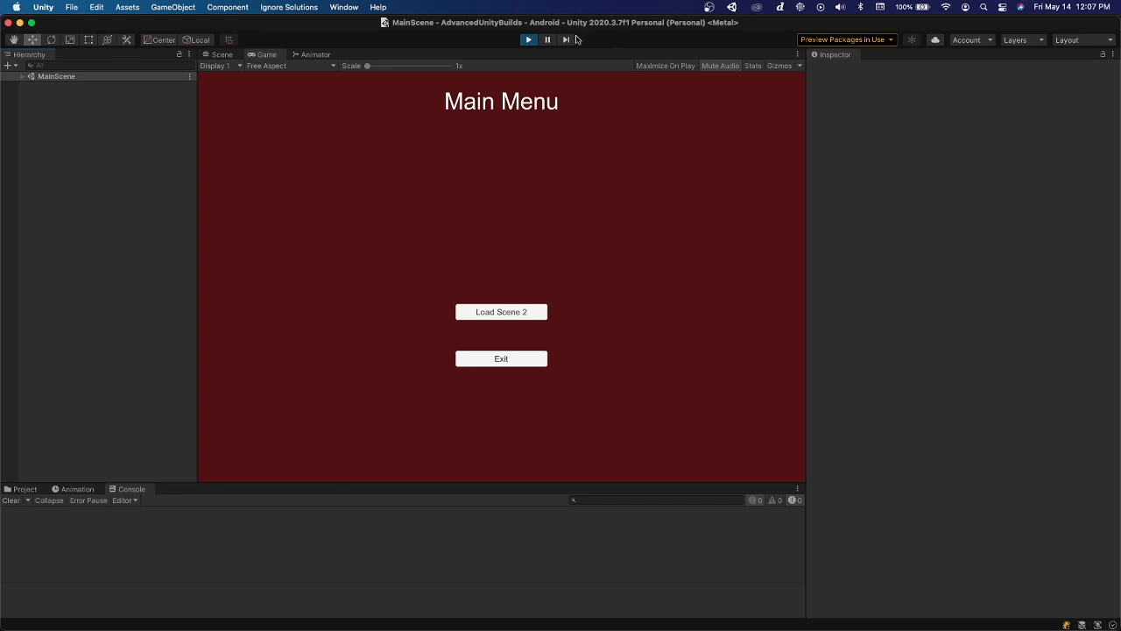
# Stop the running game and open the Advanced Build window from the Ignore Solutions tools
pyautogui.click(529, 40)
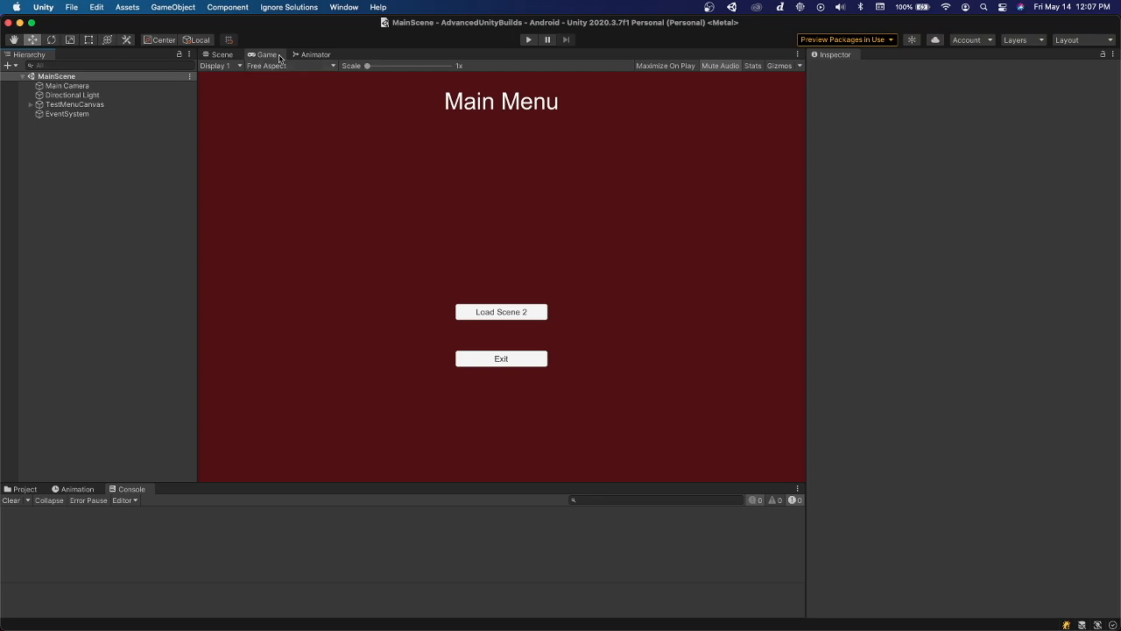
pyautogui.click(286, 8)
pyautogui.moveTo(289, 24)
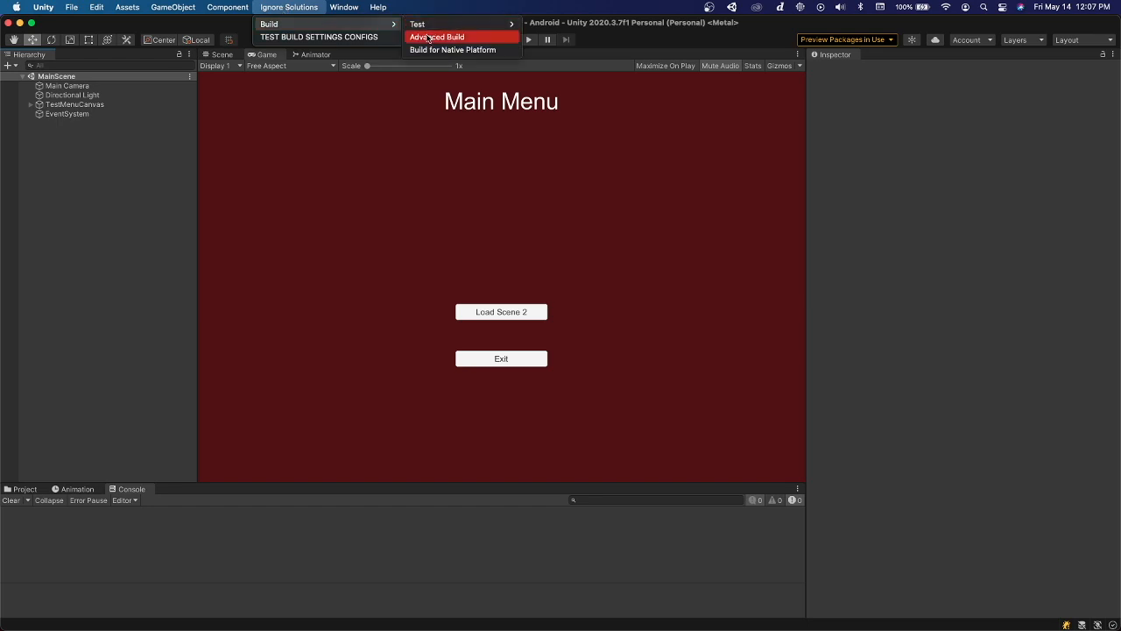
pyautogui.click(464, 35)
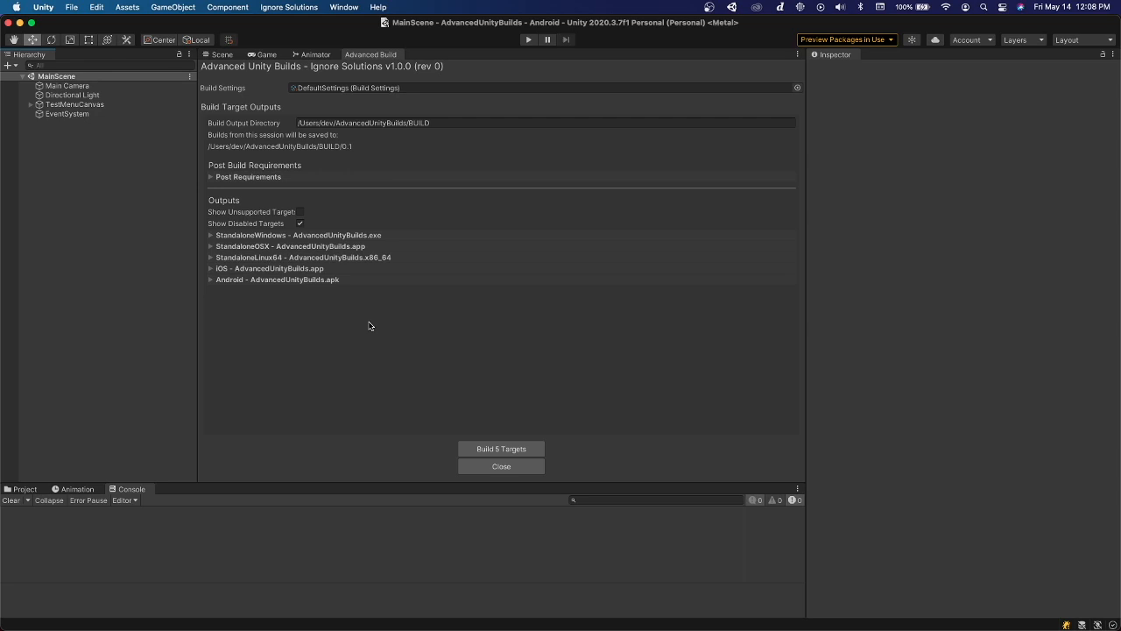
# Show the unsupported targets briefly, hide them again, and inspect the available build options of the StandaloneWindows output
pyautogui.click(301, 213)
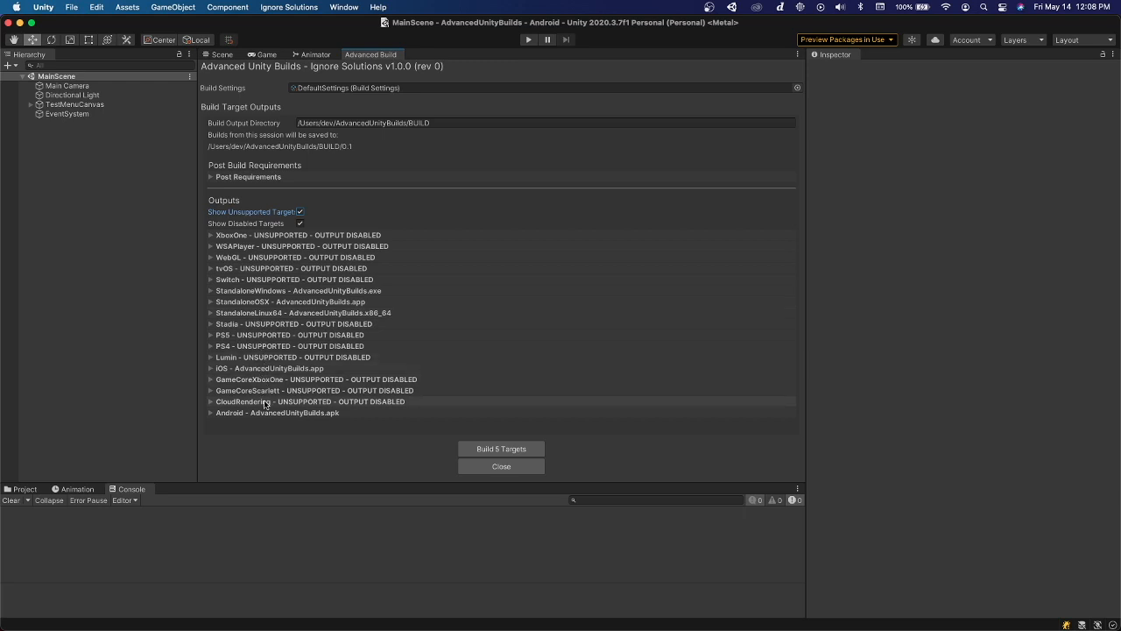
pyautogui.click(300, 212)
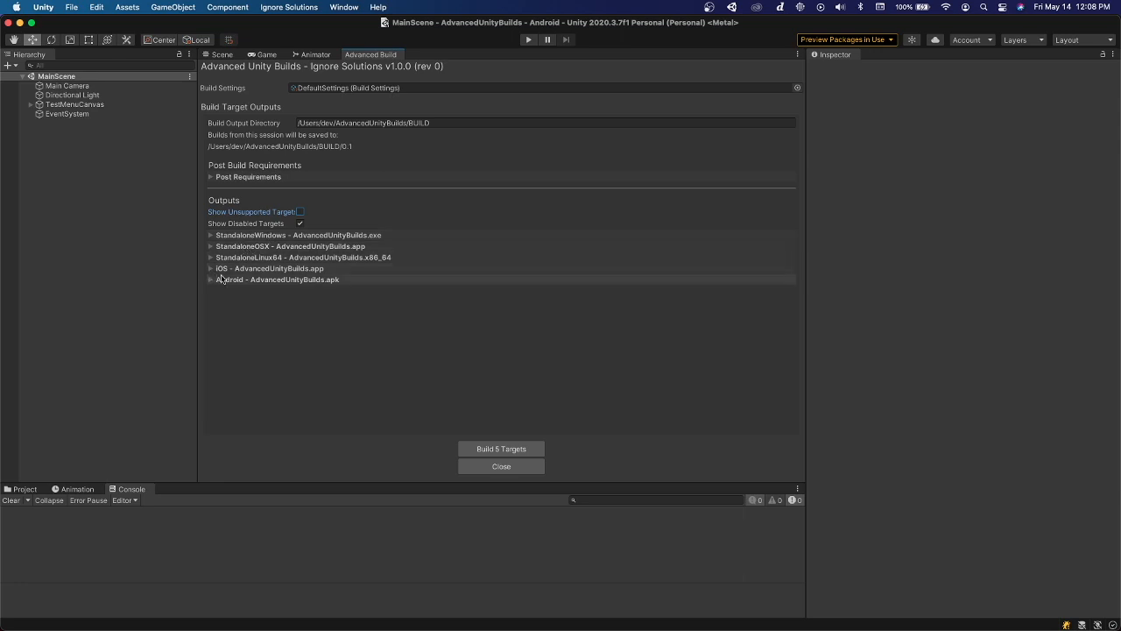
pyautogui.click(247, 235)
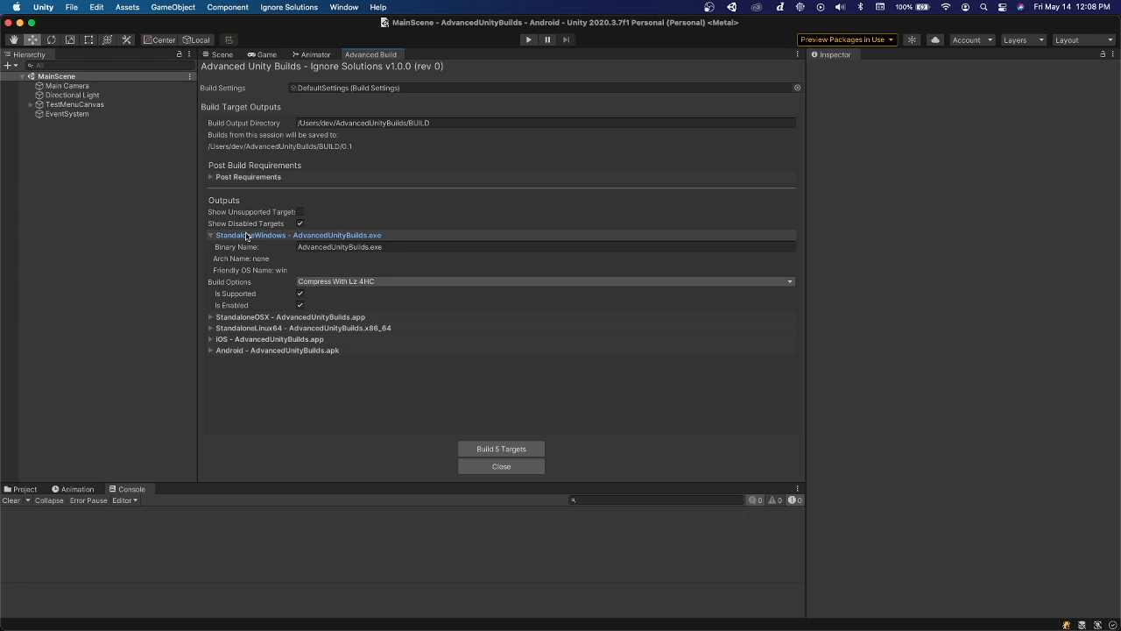
pyautogui.click(341, 284)
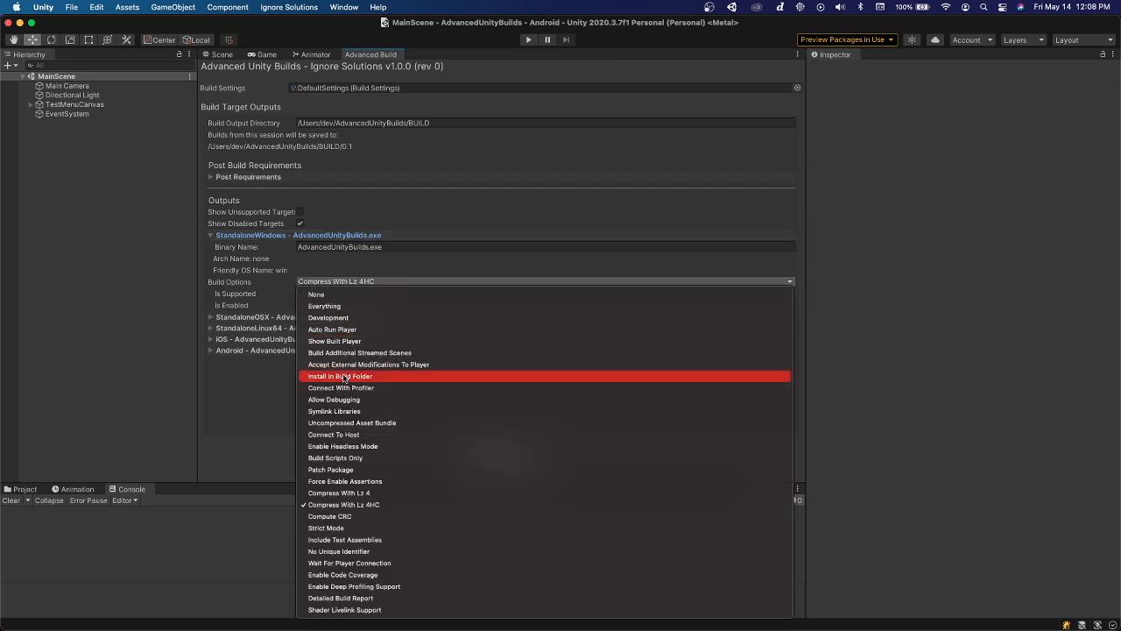
pyautogui.click(357, 282)
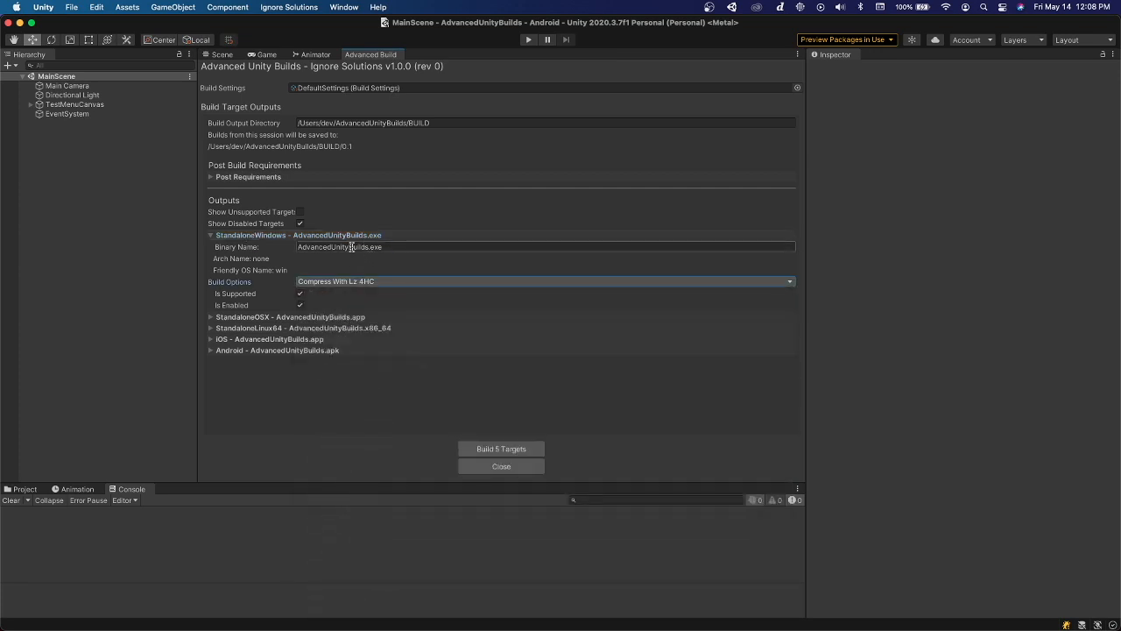
# Try renaming the StandaloneWindows binary to Binary.exe and undo the rename
pyautogui.click(352, 247)
pyautogui.write('Binary.exer')
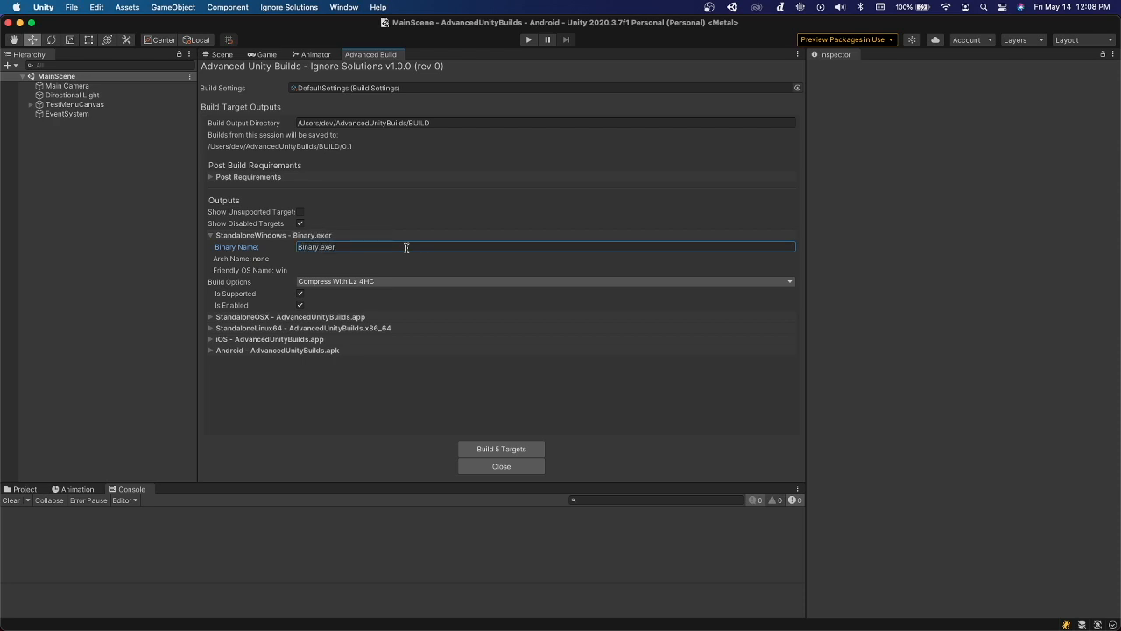
pyautogui.press('super+z')
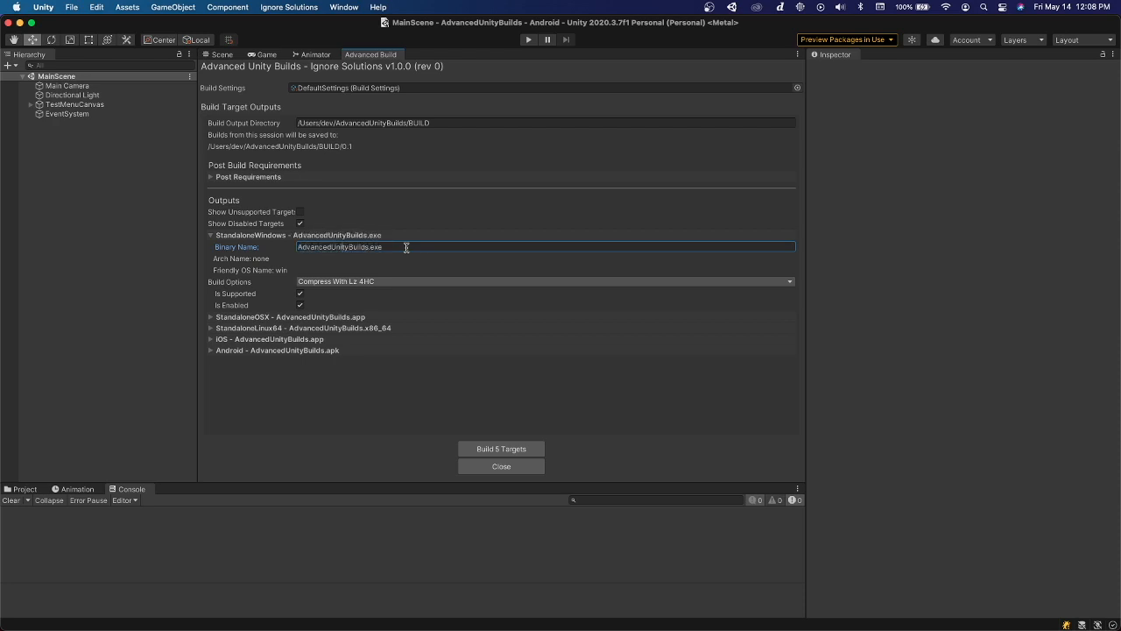
# Disable the StandaloneWindows output, re-enable it, and collapse its settings
pyautogui.click(300, 305)
pyautogui.click(269, 236)
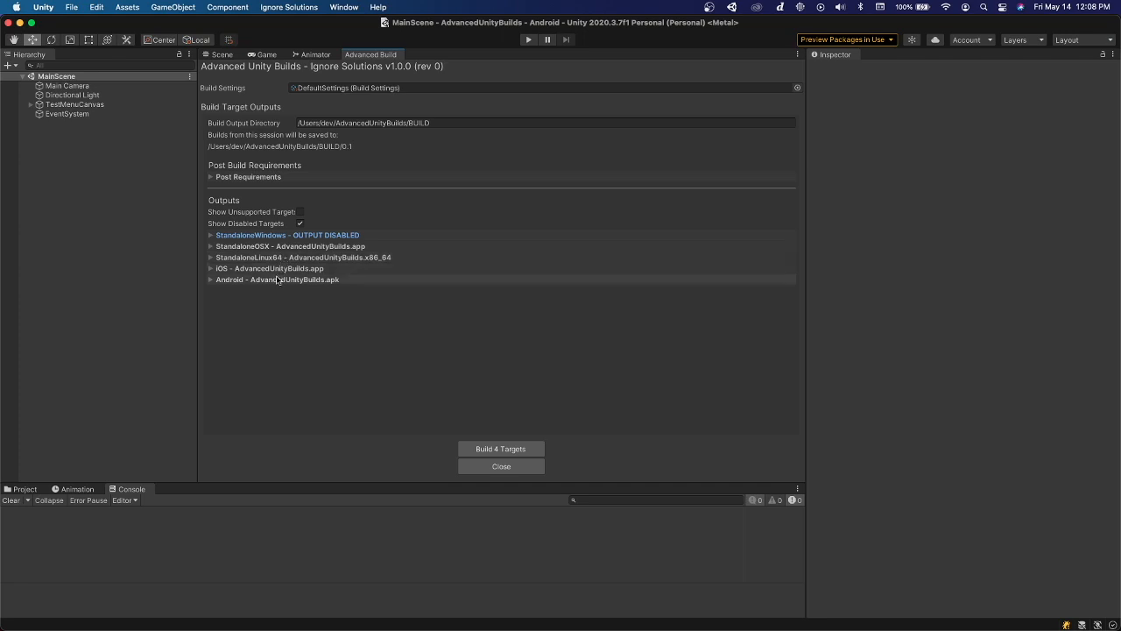
pyautogui.click(254, 236)
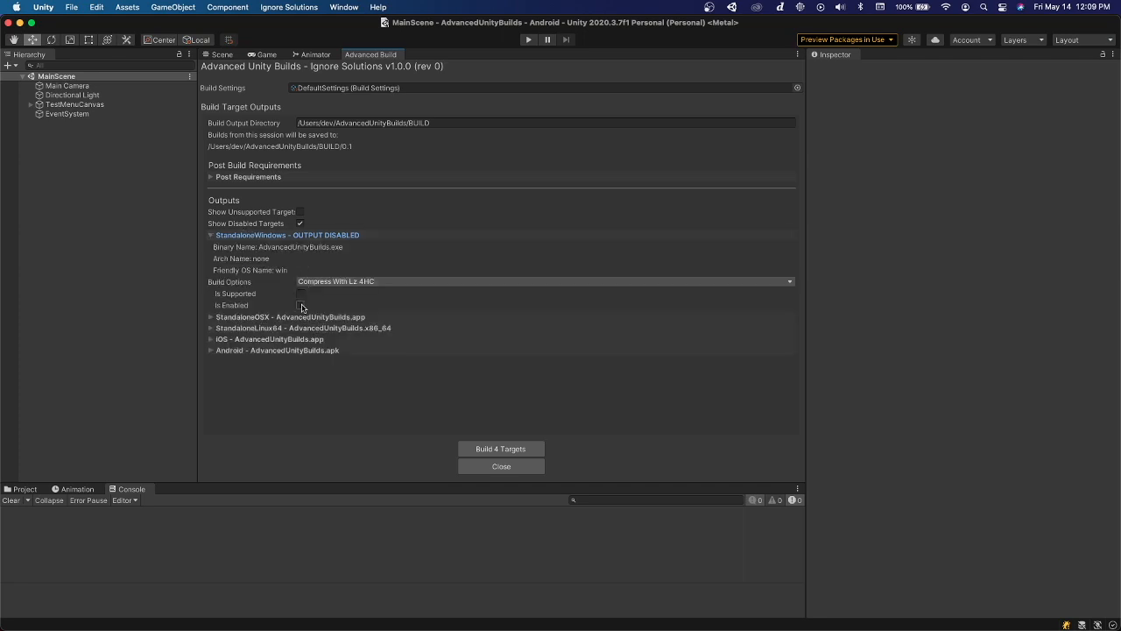
pyautogui.click(300, 304)
pyautogui.click(263, 236)
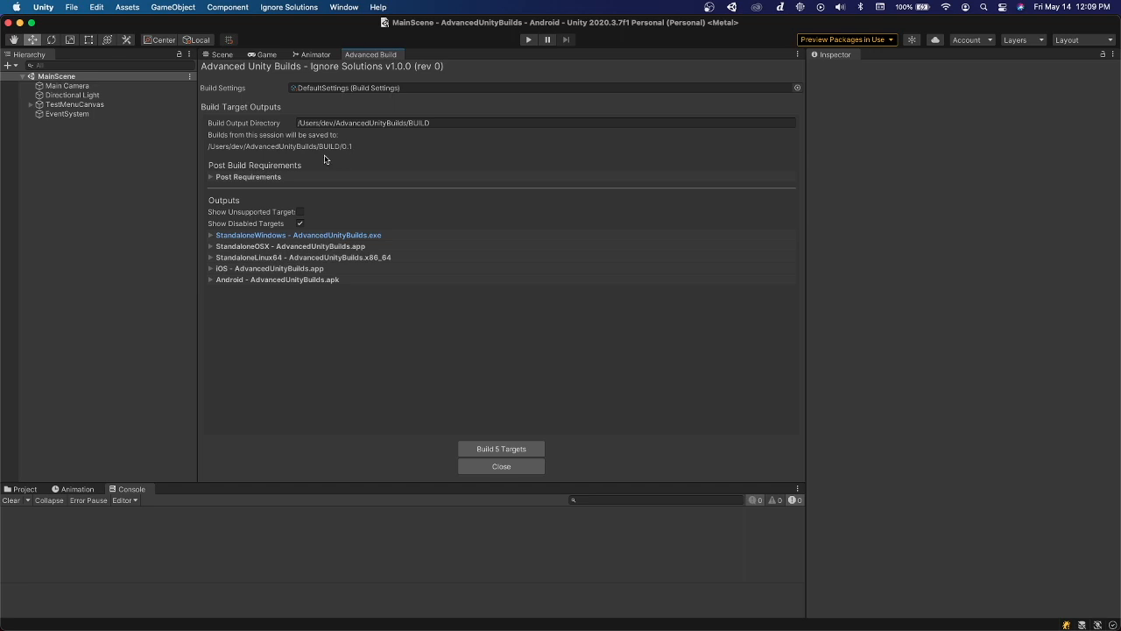
# Review the product name and version in the project's Player settings, then close the settings windows
pyautogui.click(51, 6)
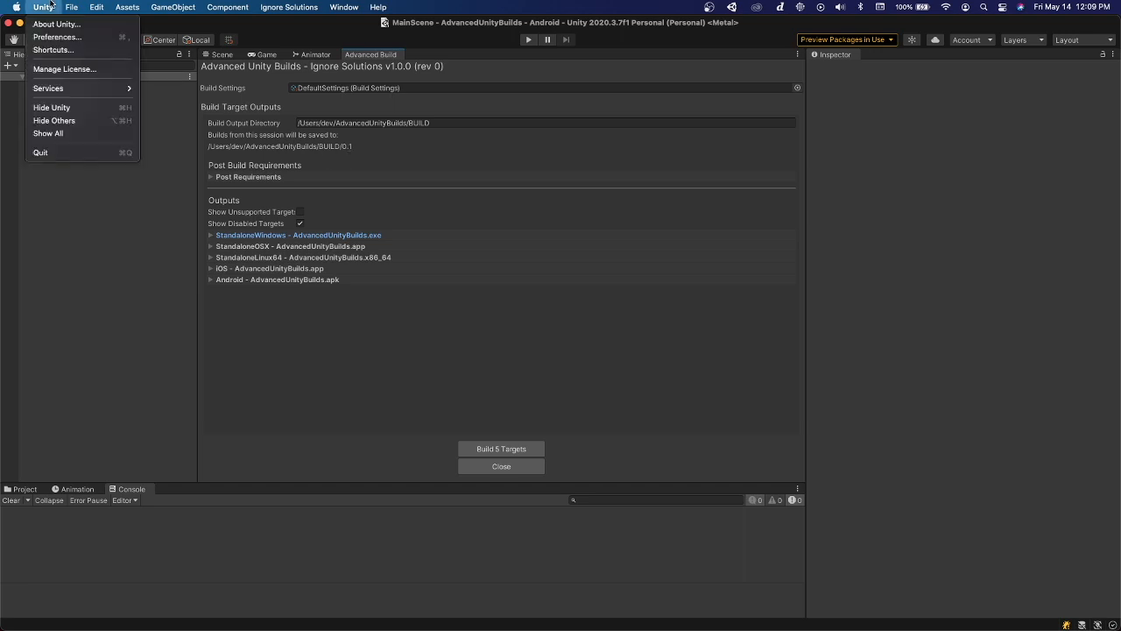
pyautogui.moveTo(71, 7)
pyautogui.click(90, 159)
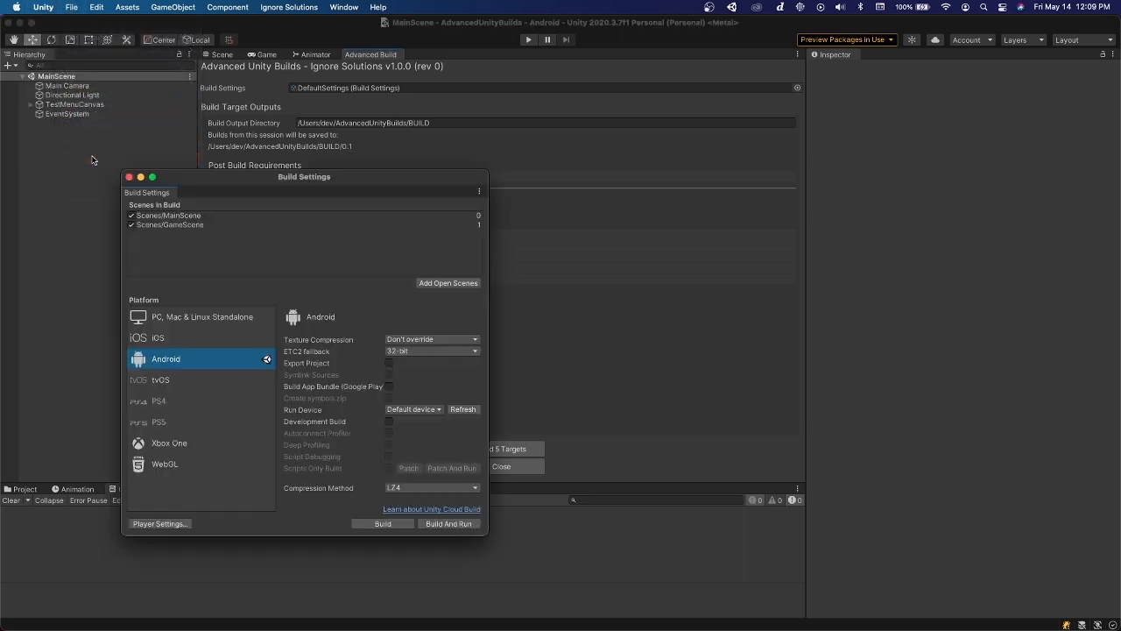
pyautogui.click(181, 523)
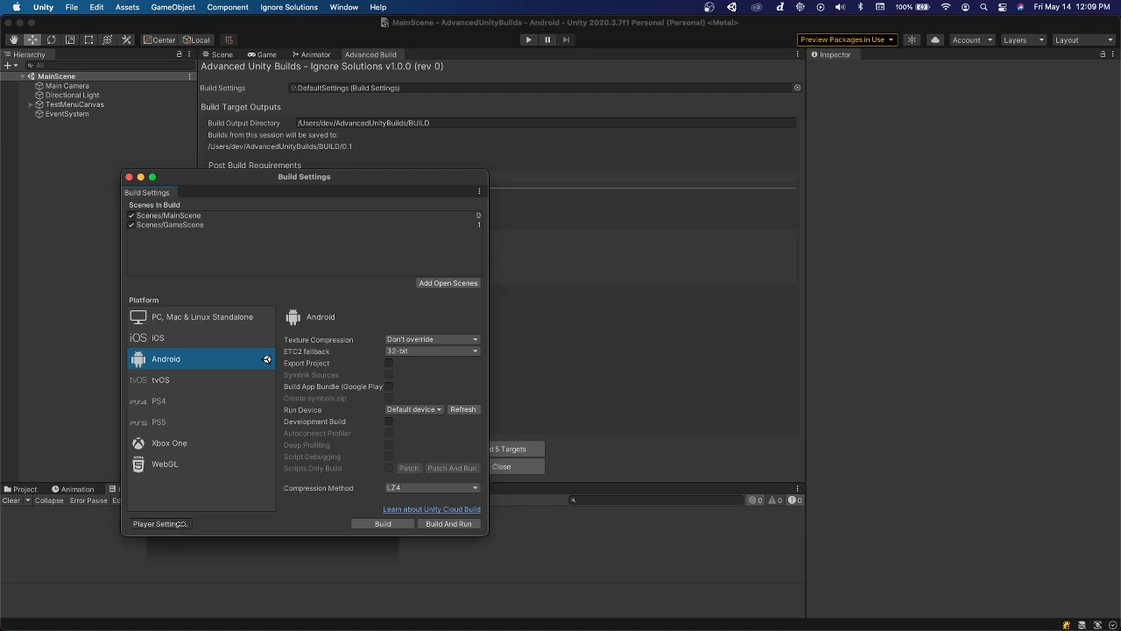
pyautogui.moveTo(383, 244); pyautogui.dragTo(793, 158)
pyautogui.click(449, 359)
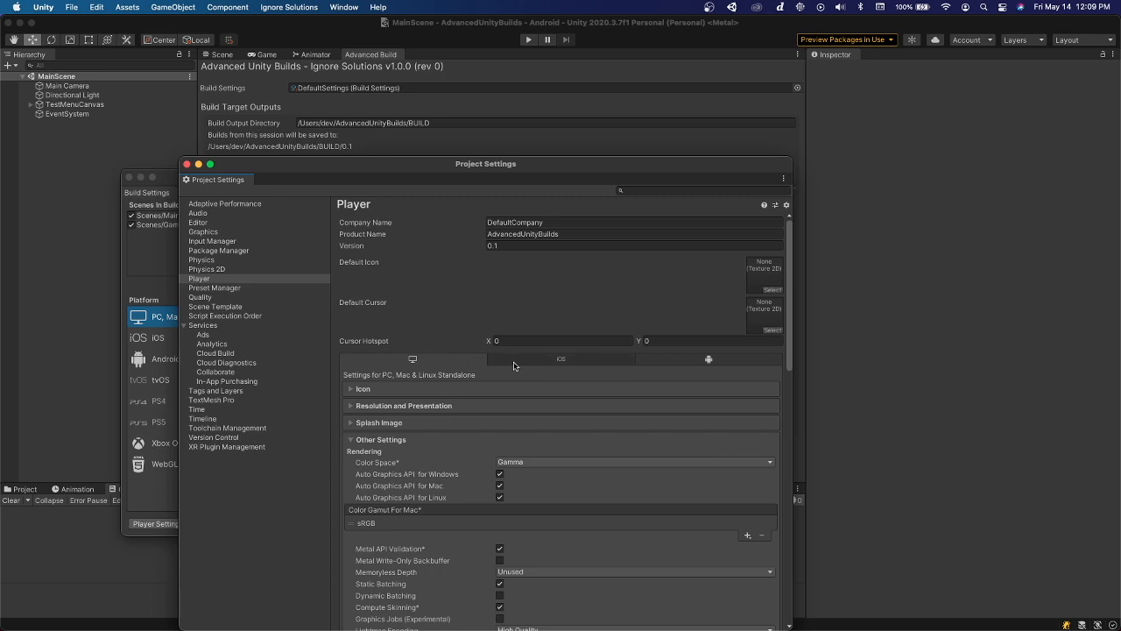
pyautogui.click(497, 246)
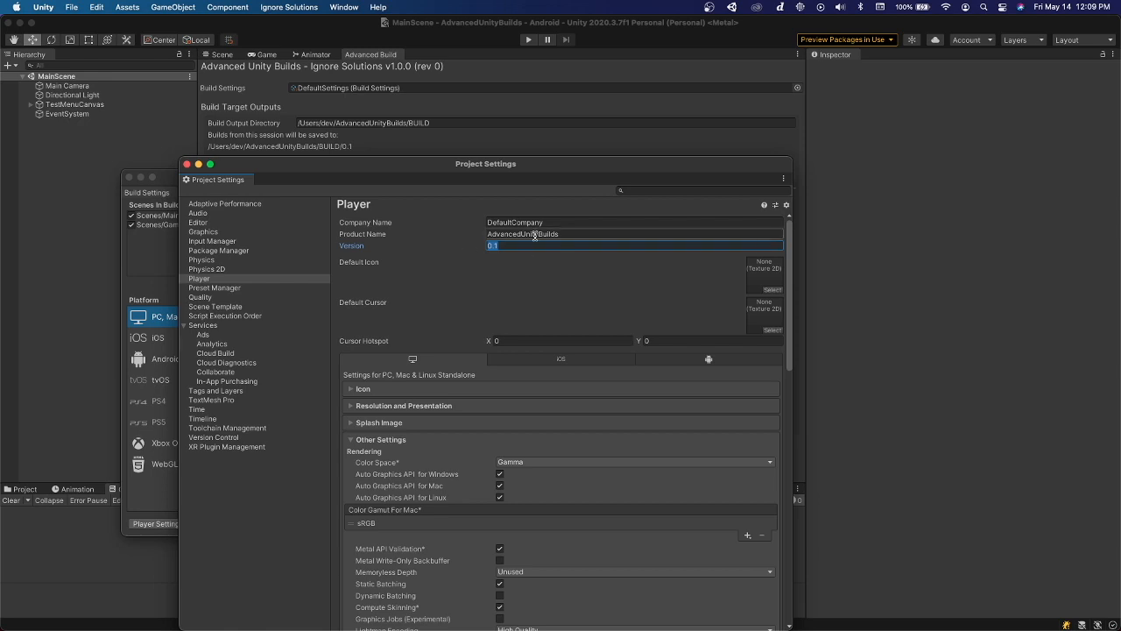
pyautogui.click(534, 235)
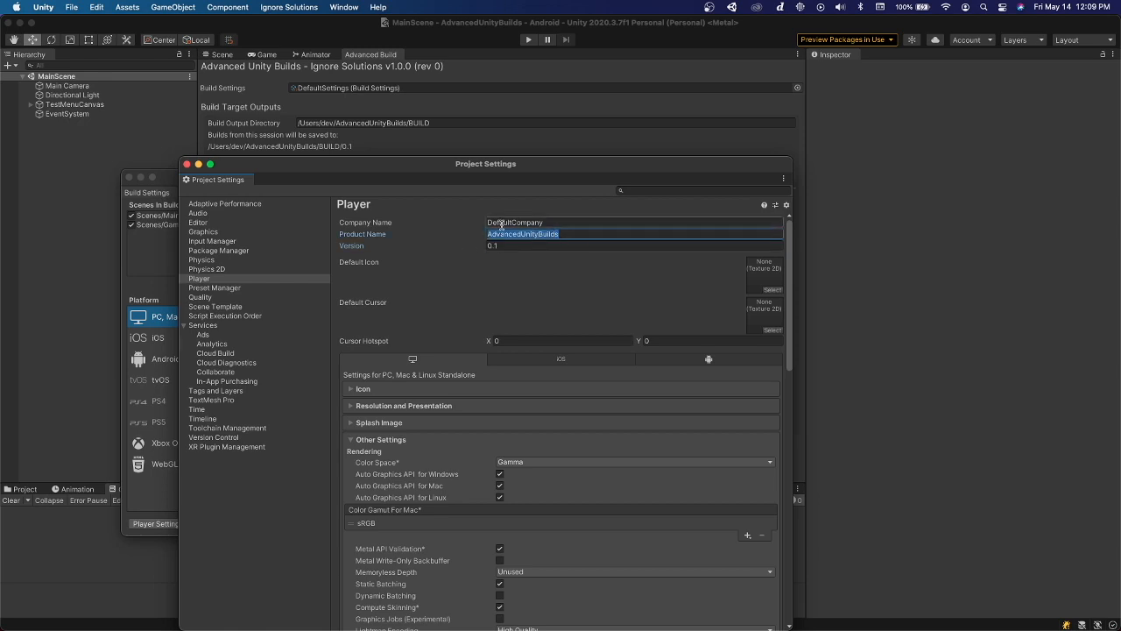
pyautogui.click(186, 164)
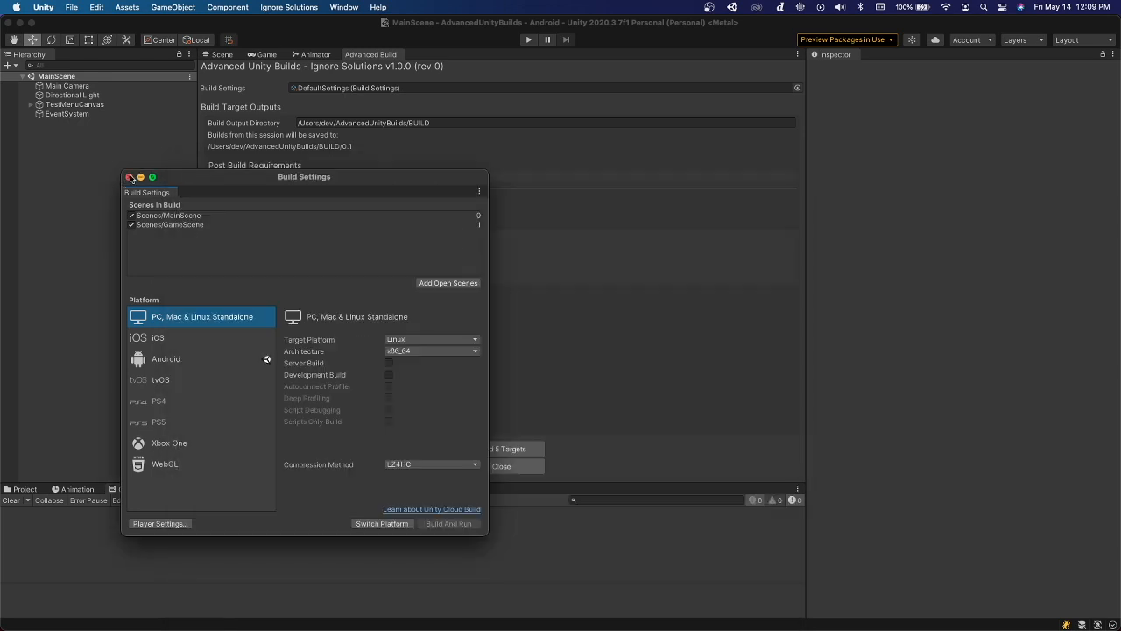
pyautogui.click(130, 177)
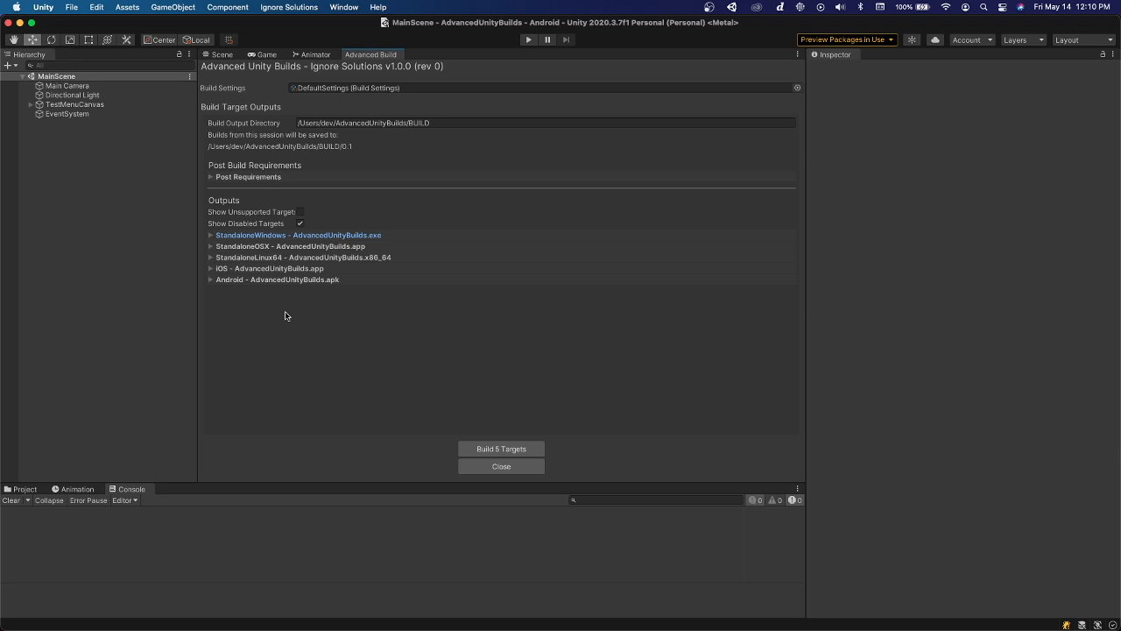
# Add a post-build requirement that applies only to mac, excluding win, linux, ios and android
pyautogui.click(254, 179)
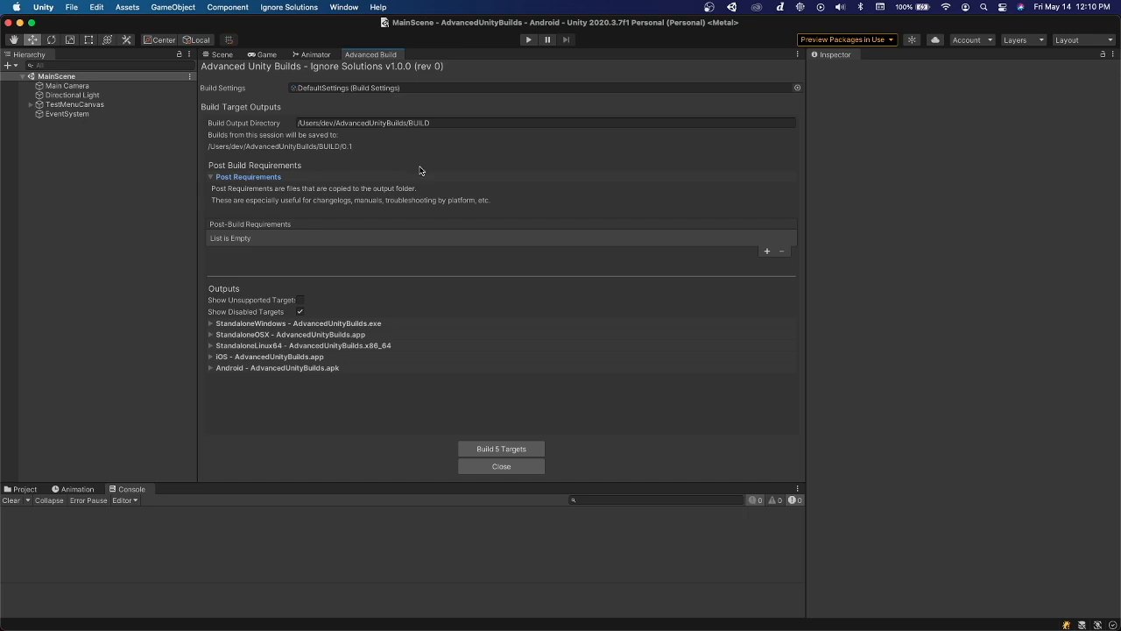
pyautogui.click(765, 252)
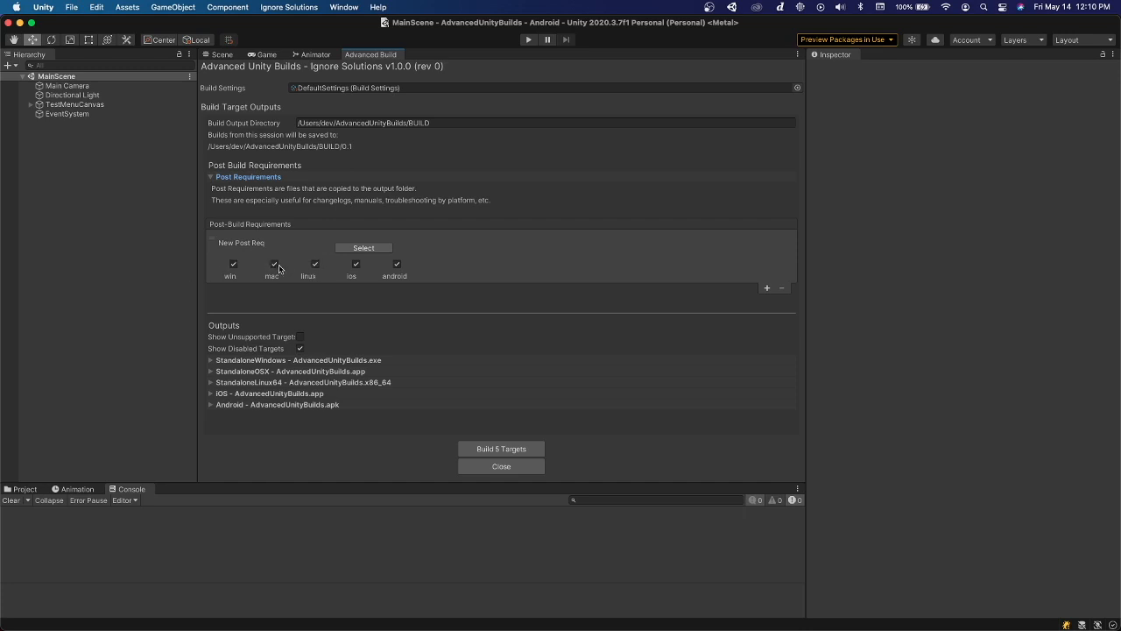
pyautogui.click(234, 264)
pyautogui.click(315, 264)
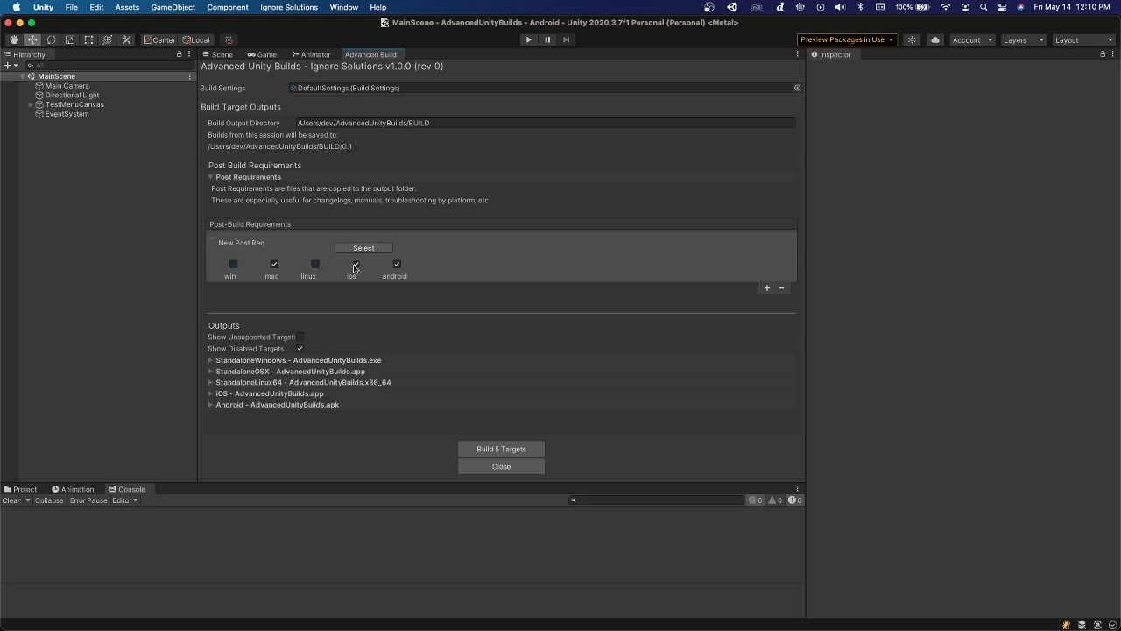
pyautogui.click(356, 264)
pyautogui.click(397, 264)
# Assign the project's README.md as the new post-build requirement's file and redisplay the requirements list
pyautogui.click(351, 248)
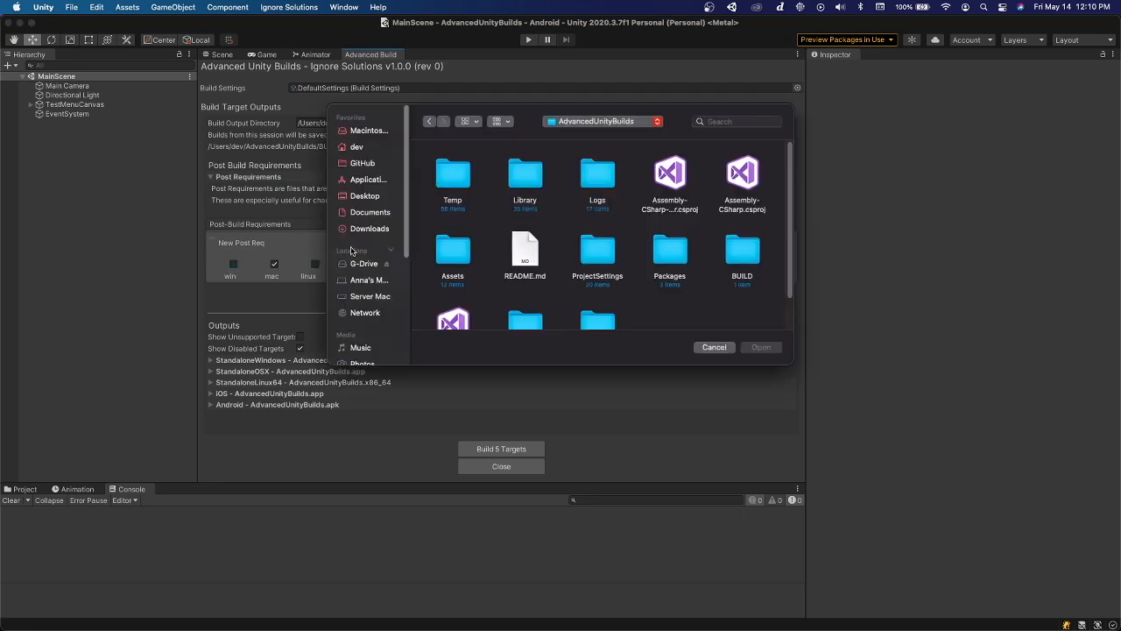
pyautogui.doubleClick(531, 254)
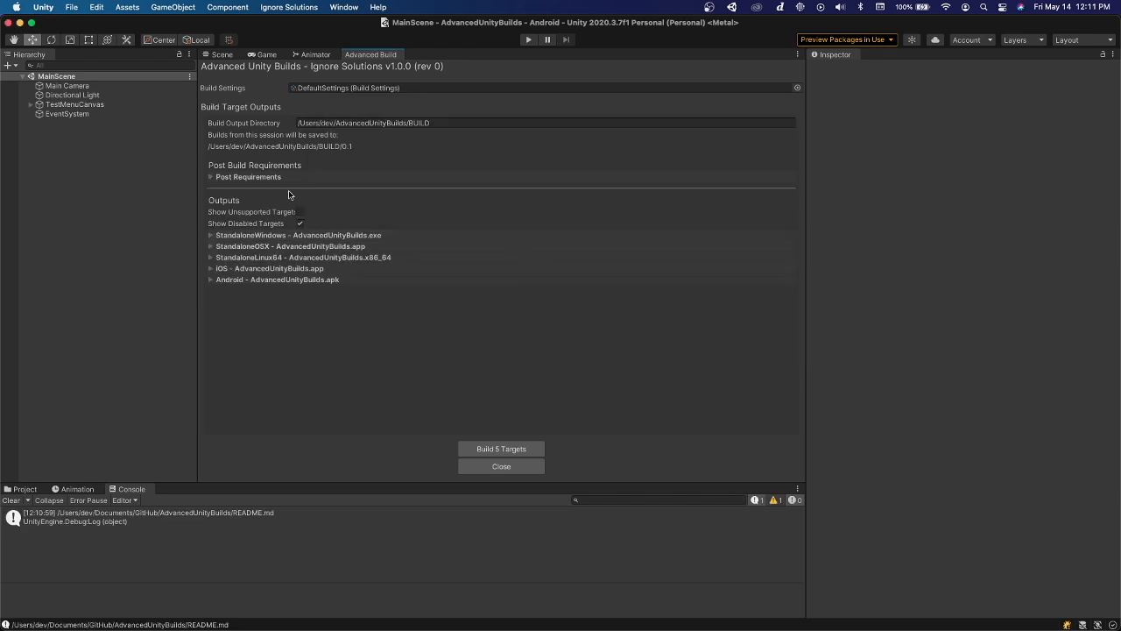
pyautogui.click(248, 177)
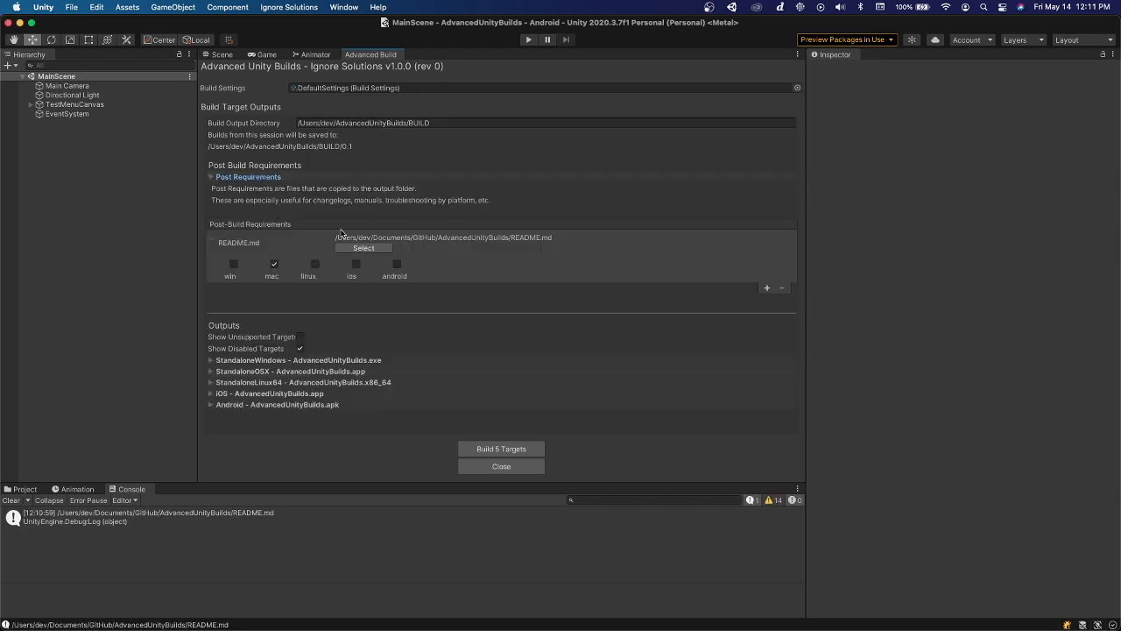
pyautogui.click(364, 248)
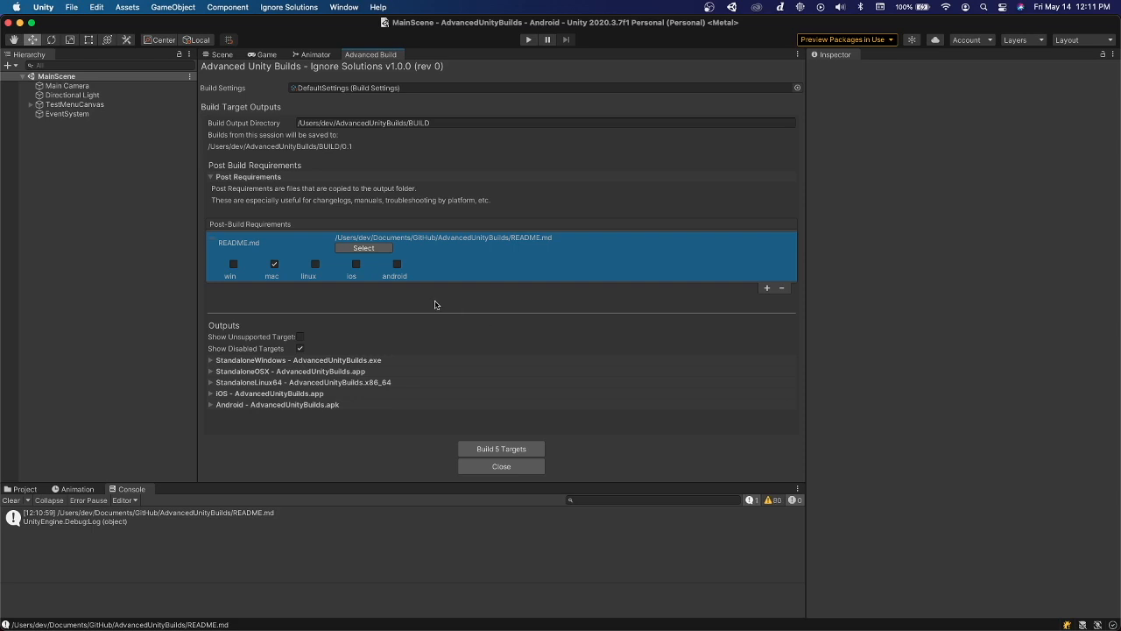
# Collapse the post-build requirements, build all 5 targets, and read through the build results log
pyautogui.click(269, 177)
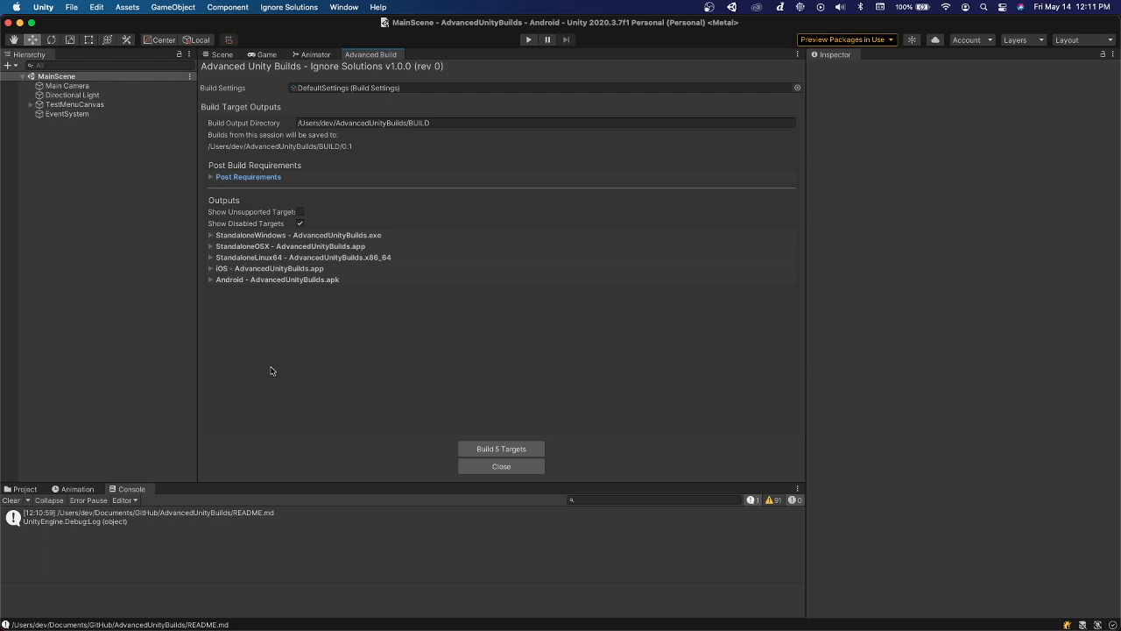
pyautogui.click(504, 449)
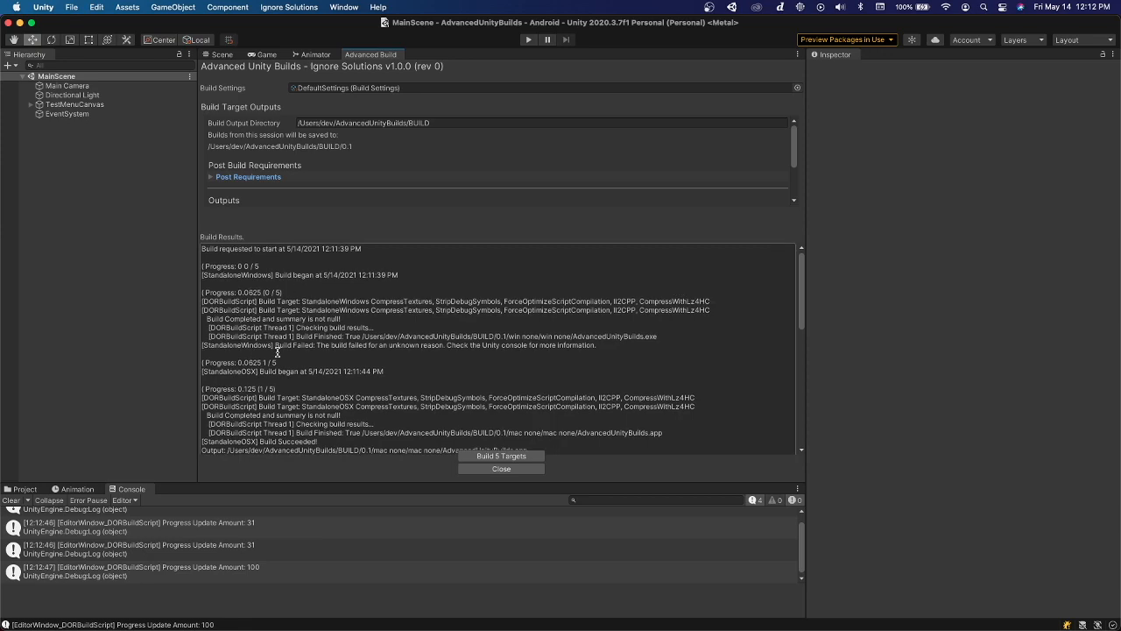
pyautogui.scroll(-5, 302, 357)
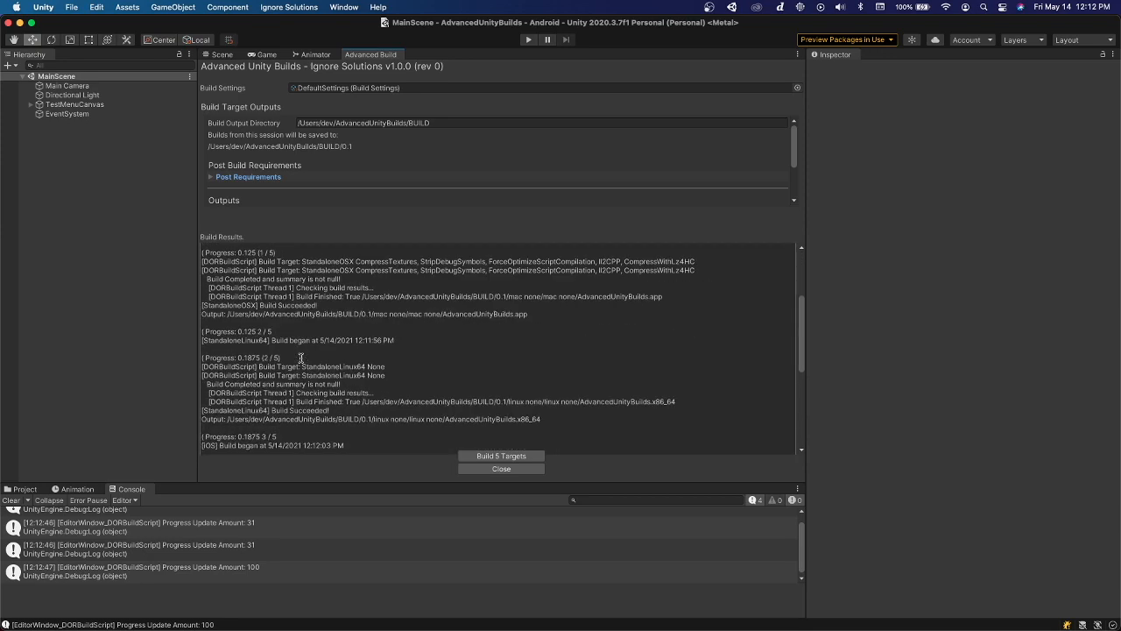
pyautogui.scroll(-3, 301, 357)
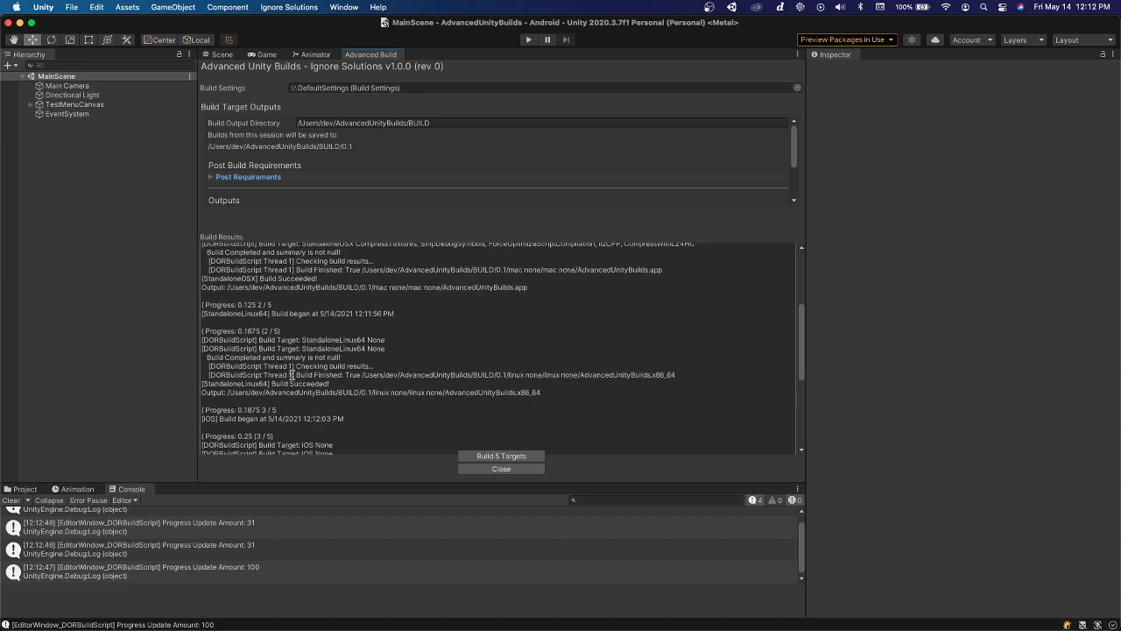
pyautogui.scroll(-8, 291, 375)
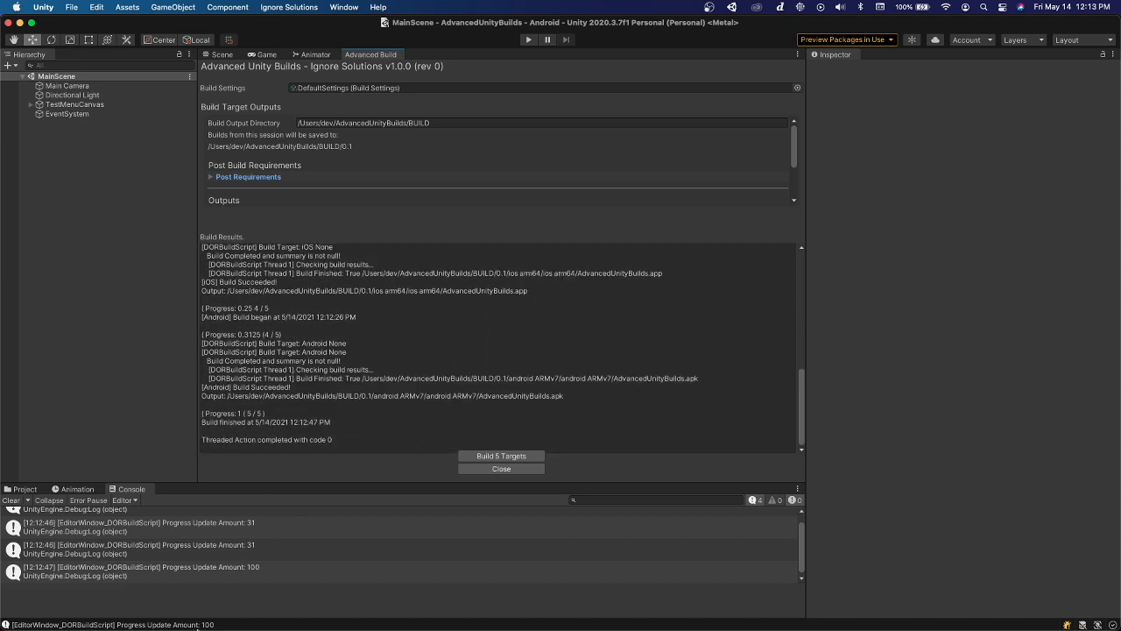
# Switch to the AdvancedUnityBuilds folder in Finder, enlarge its window, and open the BUILD/0.1 output folder
pyautogui.rightClick(325, 615)
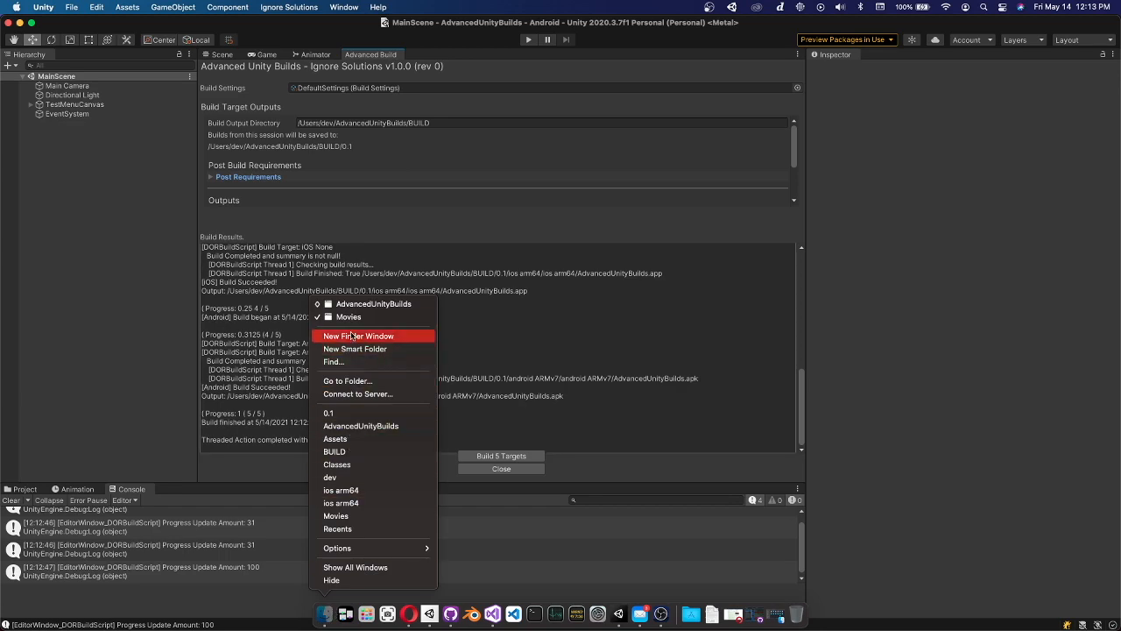
pyautogui.click(368, 304)
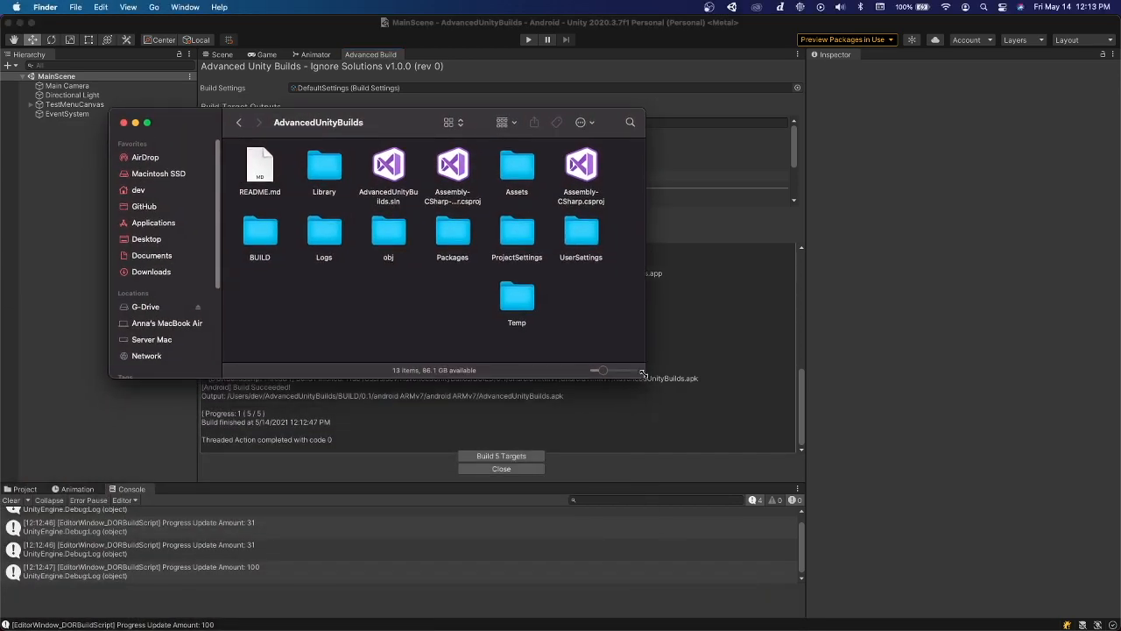
pyautogui.moveTo(642, 374); pyautogui.dragTo(688, 543)
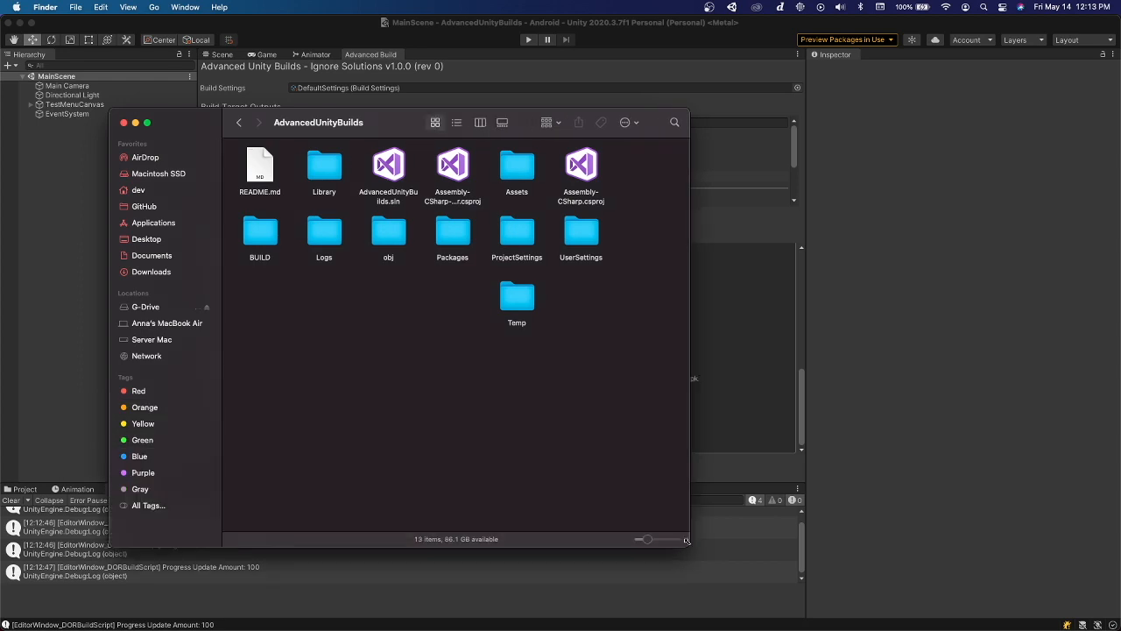
pyautogui.doubleClick(268, 233)
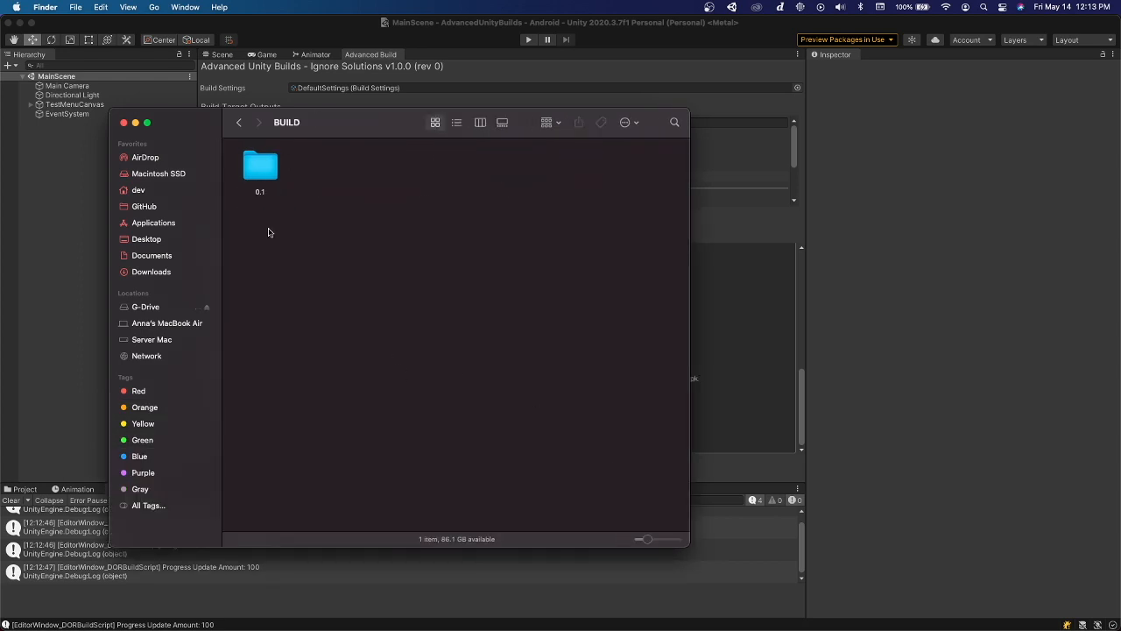
pyautogui.click(270, 170)
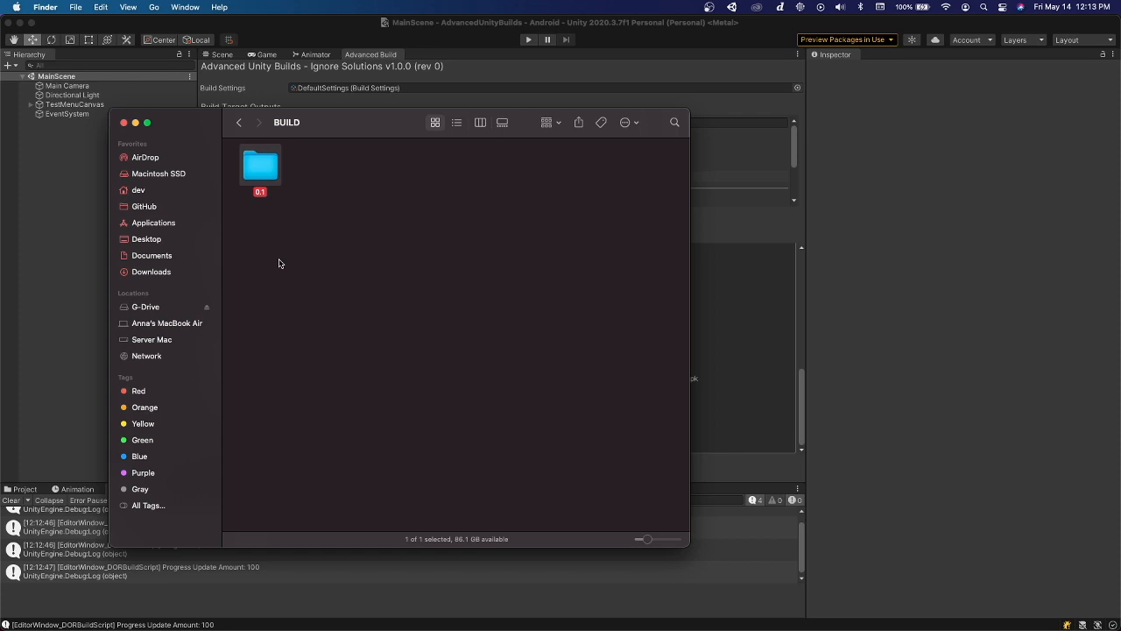
pyautogui.doubleClick(265, 173)
# Highlight the mac, win, ios, android and linux build folders inside 0.1 one by one, then clear the selection
pyautogui.moveTo(248, 242); pyautogui.dragTo(557, 154)
pyautogui.click(576, 244)
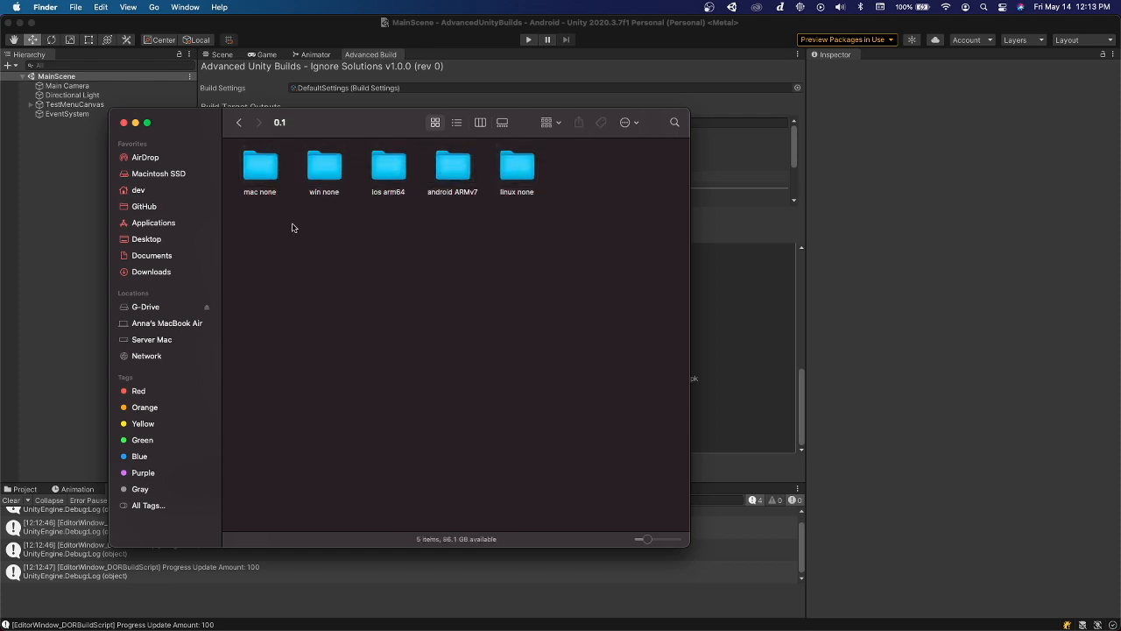
pyautogui.click(266, 173)
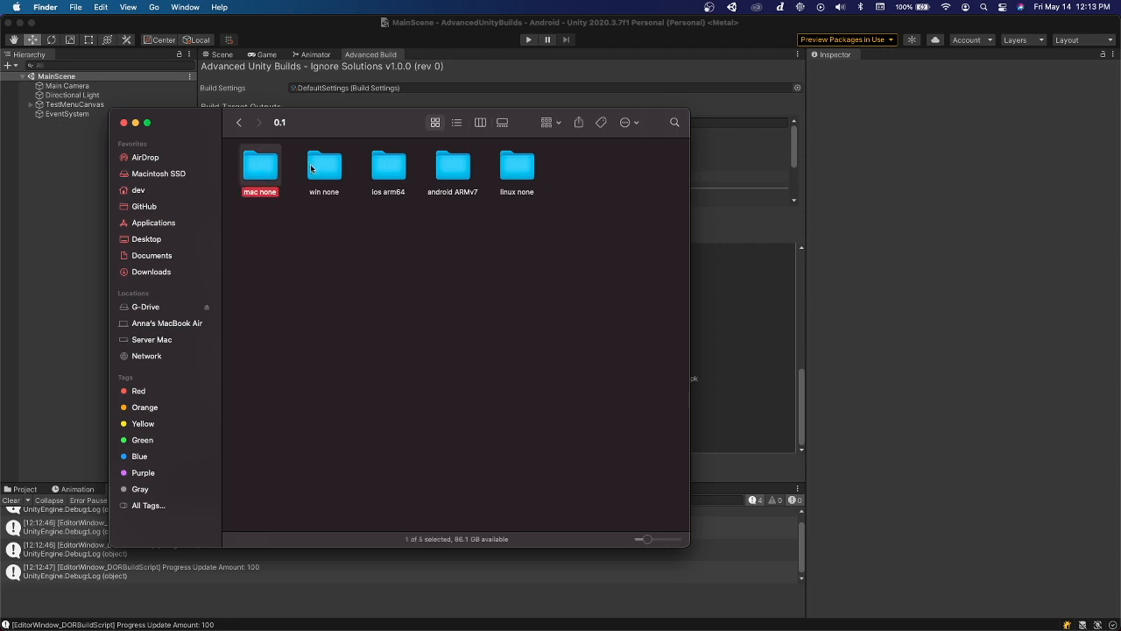
pyautogui.click(330, 175)
pyautogui.click(393, 173)
pyautogui.click(471, 175)
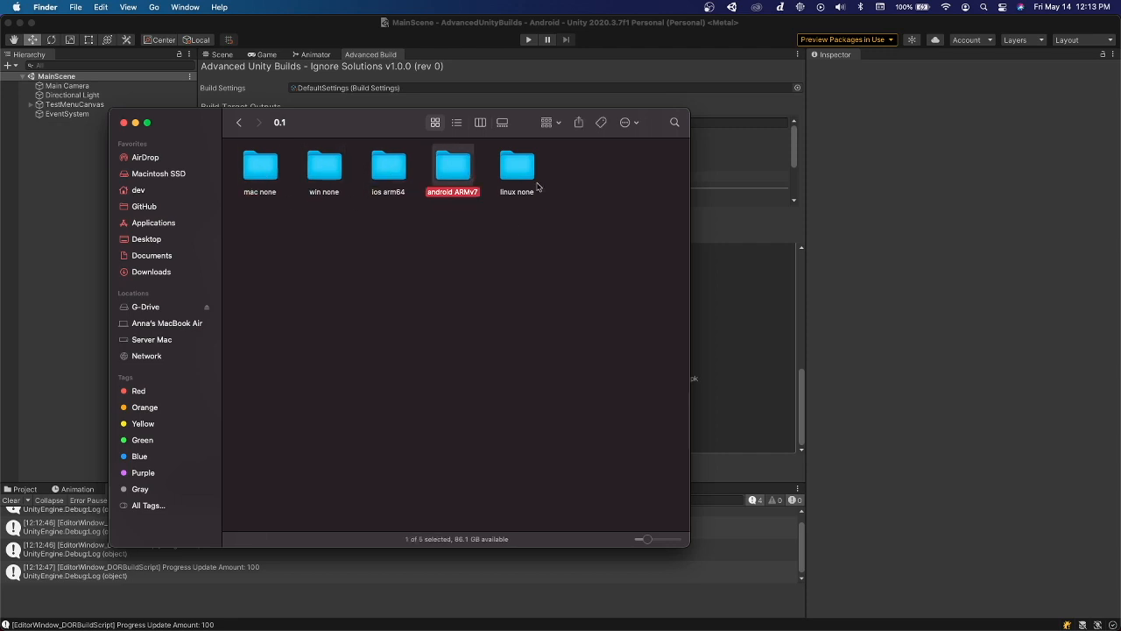
pyautogui.click(524, 174)
pyautogui.click(409, 269)
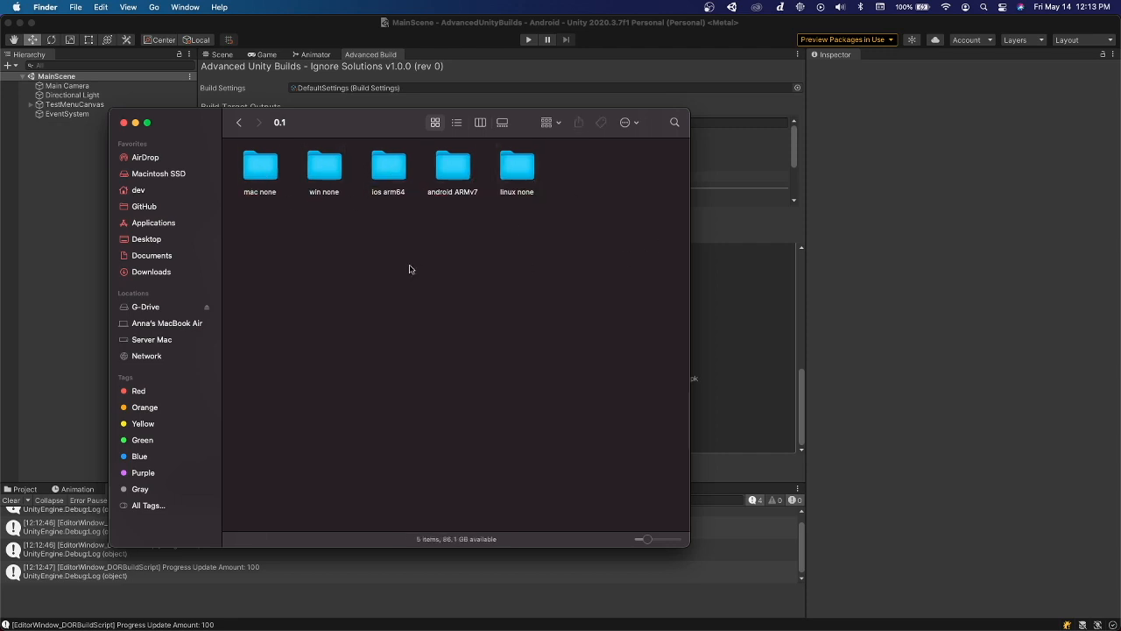
# Open the nested mac none folder, check the AdvancedUnityBuilds app in it, and return to folder 0.1
pyautogui.doubleClick(260, 175)
pyautogui.doubleClick(260, 174)
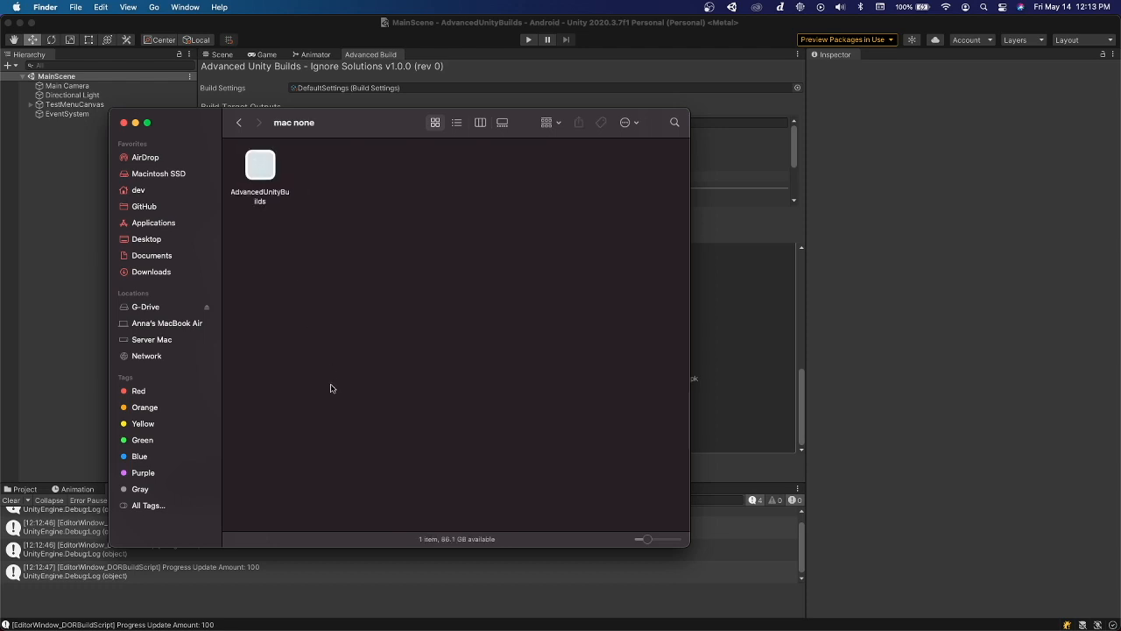
pyautogui.click(275, 202)
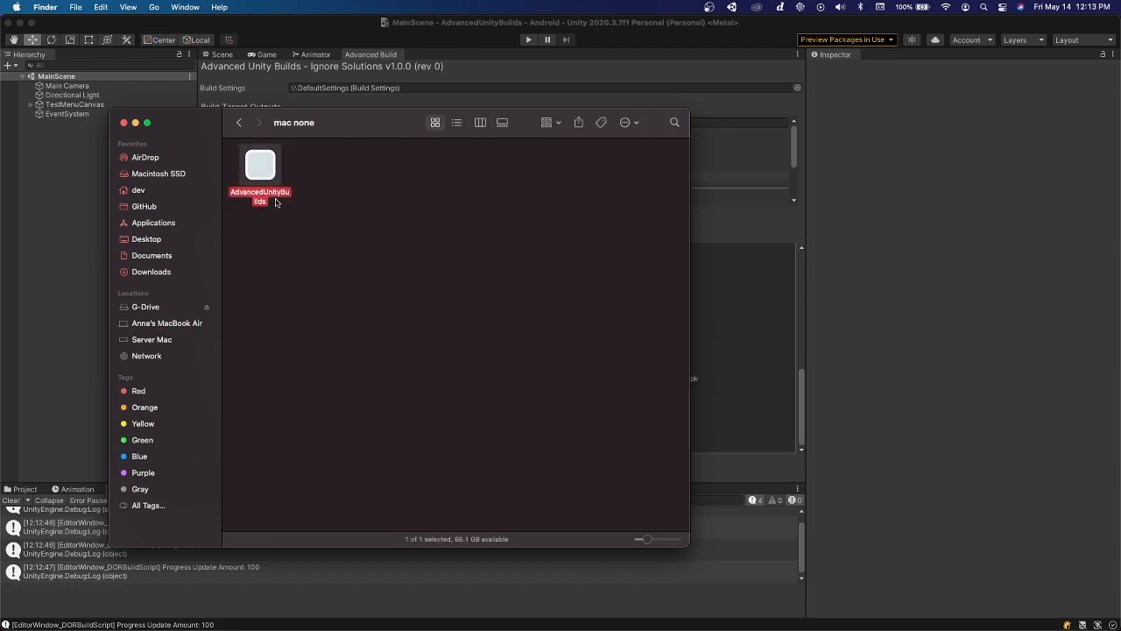
pyautogui.click(240, 124)
pyautogui.click(240, 126)
# Open the nested win none folder, highlight the Windows build files, and go back to folder 0.1
pyautogui.doubleClick(324, 169)
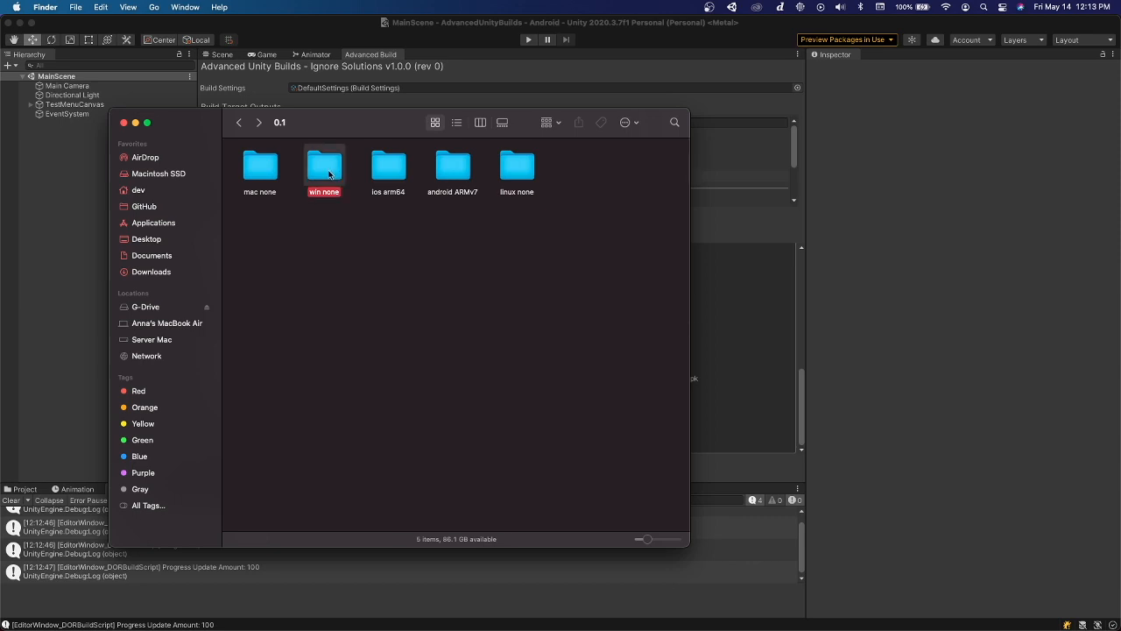
pyautogui.moveTo(257, 246); pyautogui.dragTo(525, 175)
pyautogui.click(493, 283)
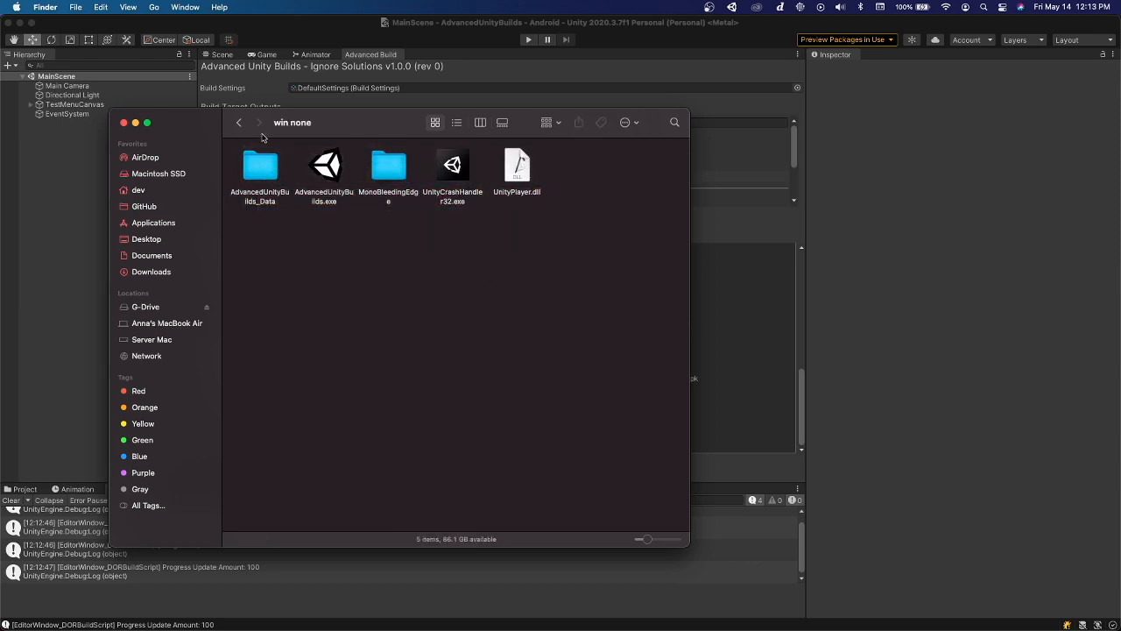
pyautogui.press('super+bracketleft')
# Inspect the Linux build files in the nested linux none folder, return to 0.1, and close the Finder window
pyautogui.doubleClick(517, 168)
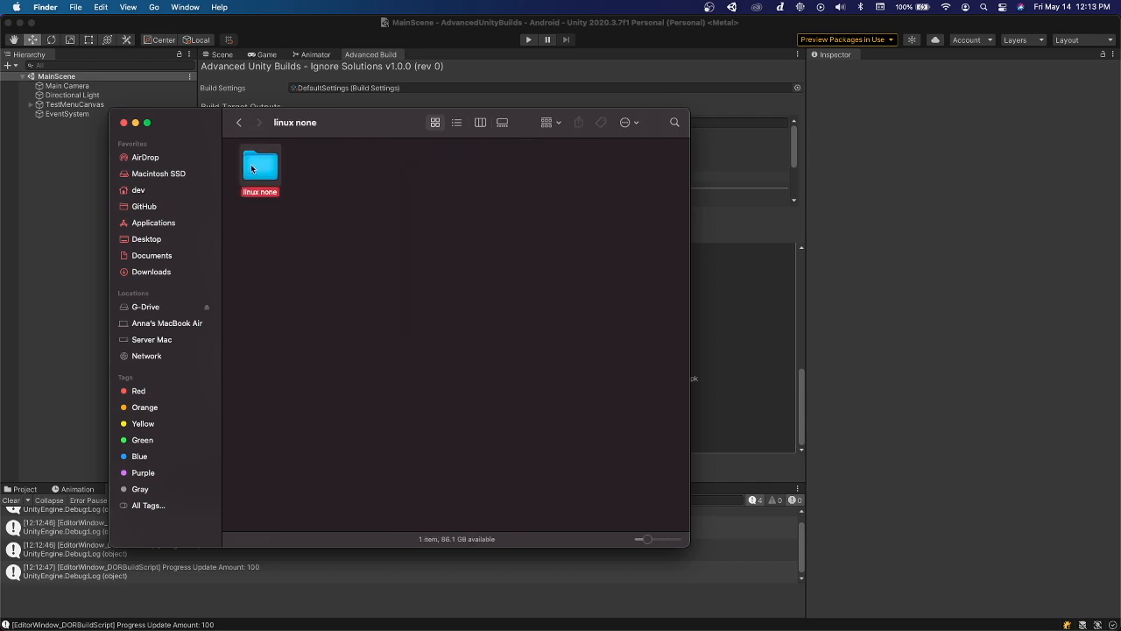
pyautogui.moveTo(259, 253); pyautogui.dragTo(541, 185)
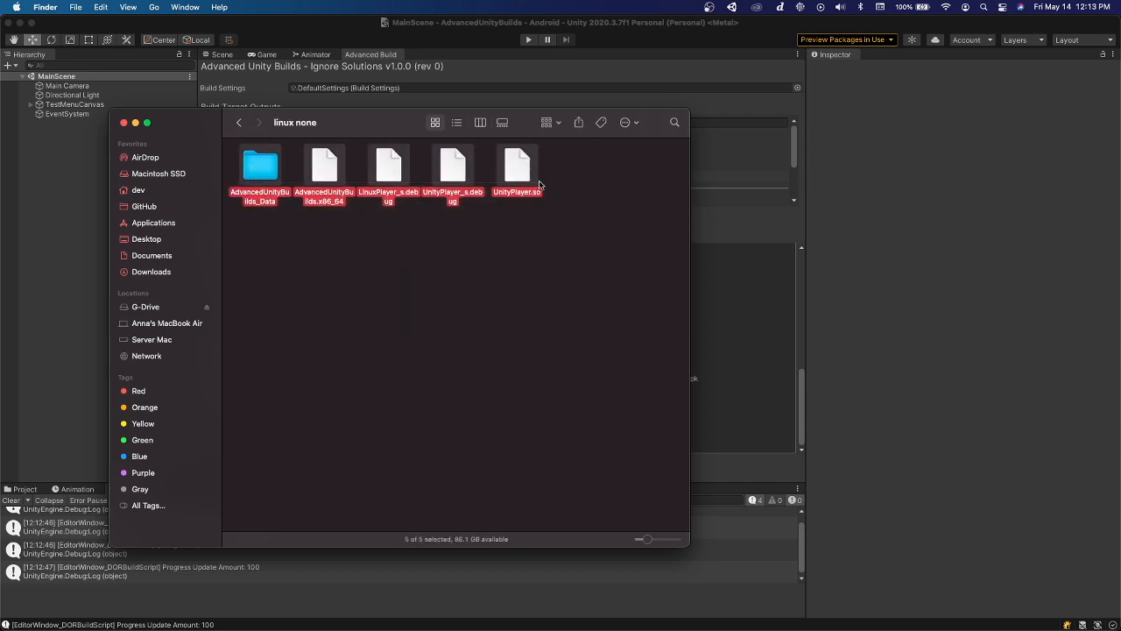
pyautogui.click(325, 207)
pyautogui.click(239, 123)
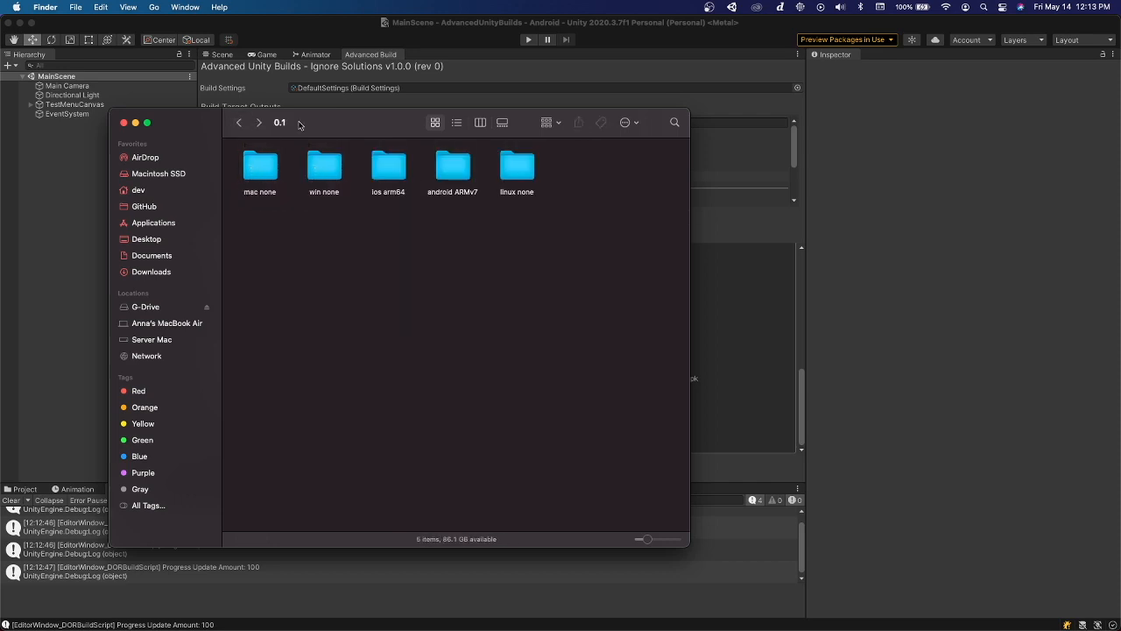
pyautogui.click(124, 122)
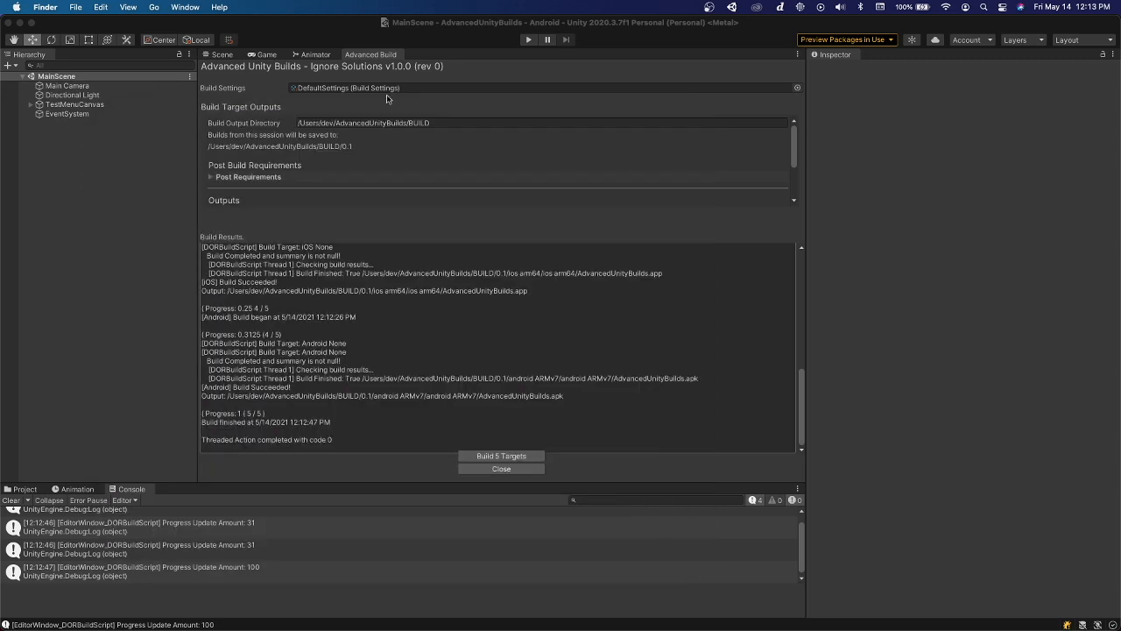
# Locate the DefaultSettings build settings asset in the project and show its properties in the Inspector
pyautogui.click(238, 90)
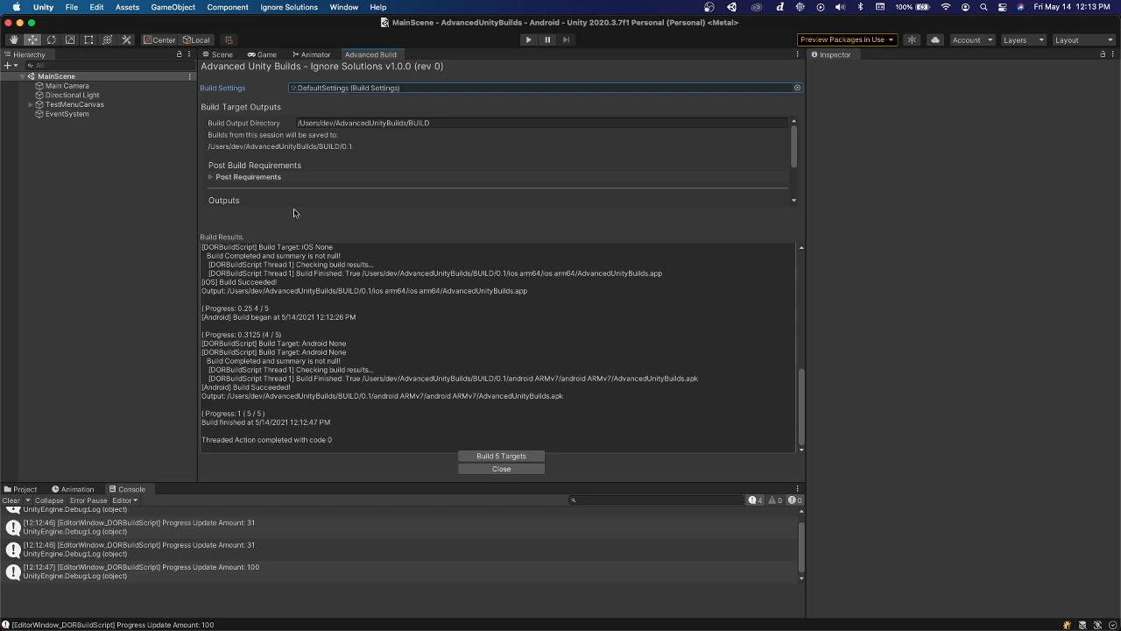
pyautogui.click(24, 489)
pyautogui.click(317, 88)
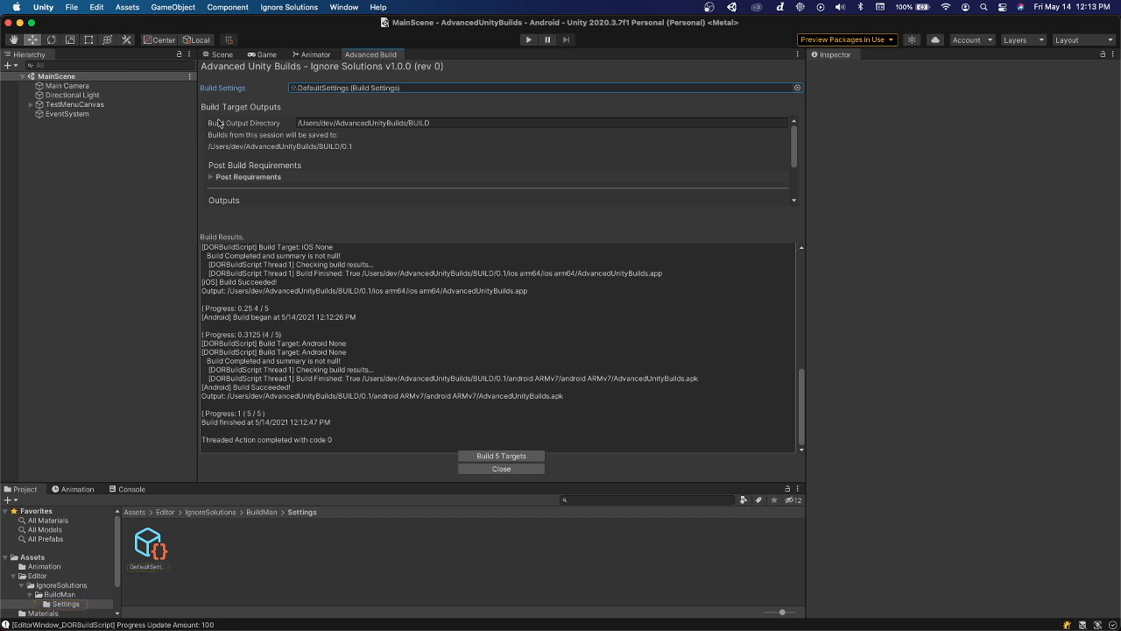
pyautogui.click(151, 550)
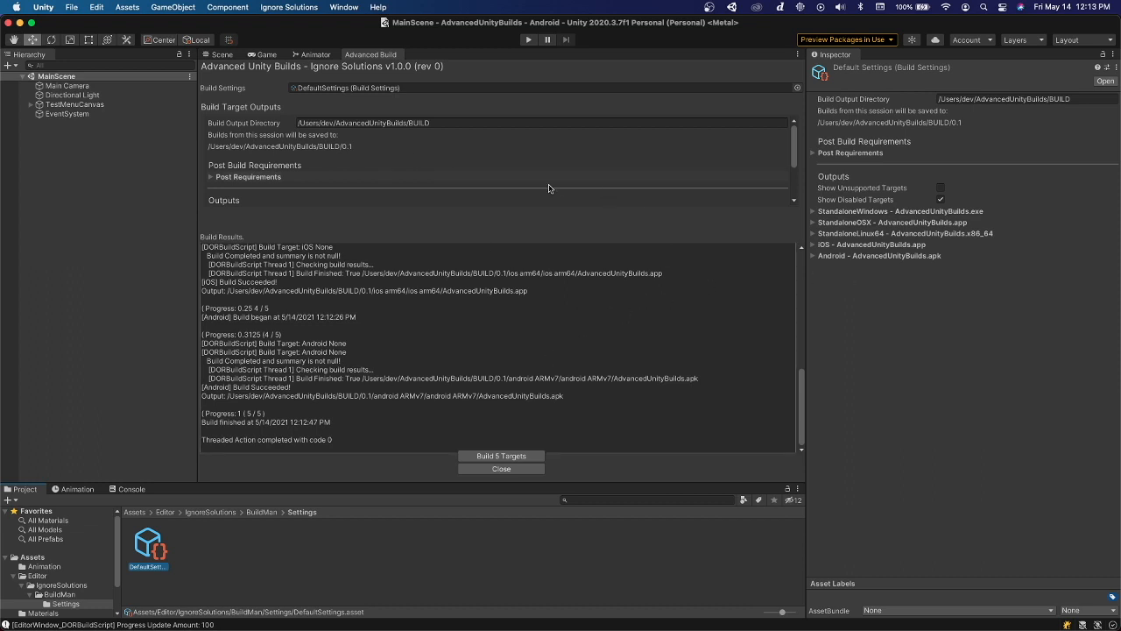
# Review the Android, StandaloneWindows, StandaloneLinux64 and StandaloneOSX output settings and the post-build requirements of the DefaultSettings asset
pyautogui.click(911, 255)
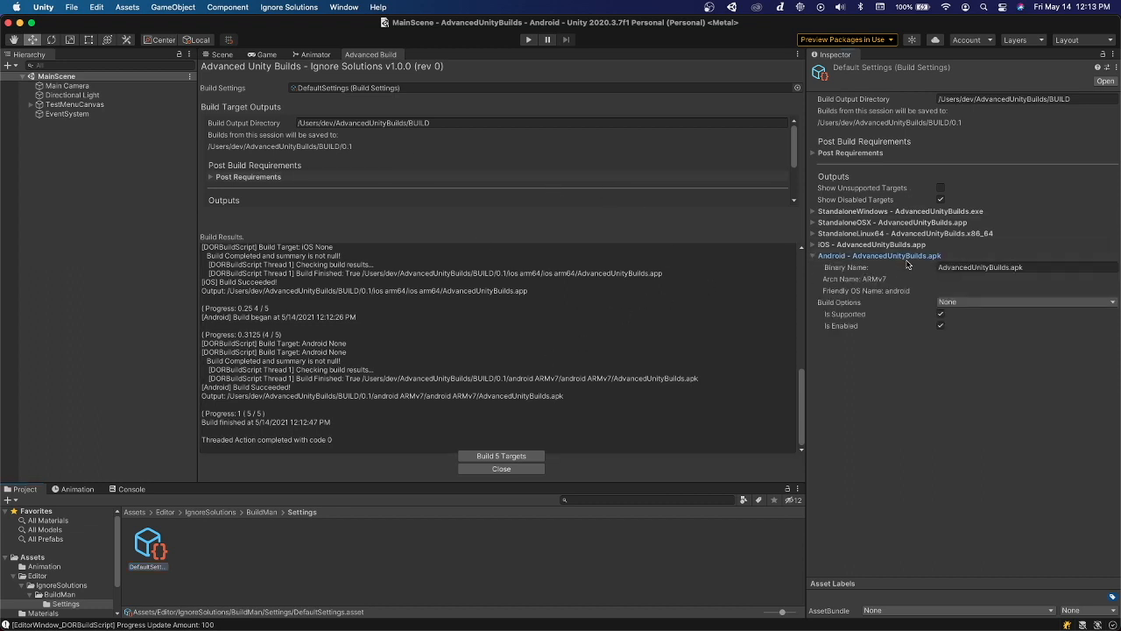
pyautogui.click(911, 212)
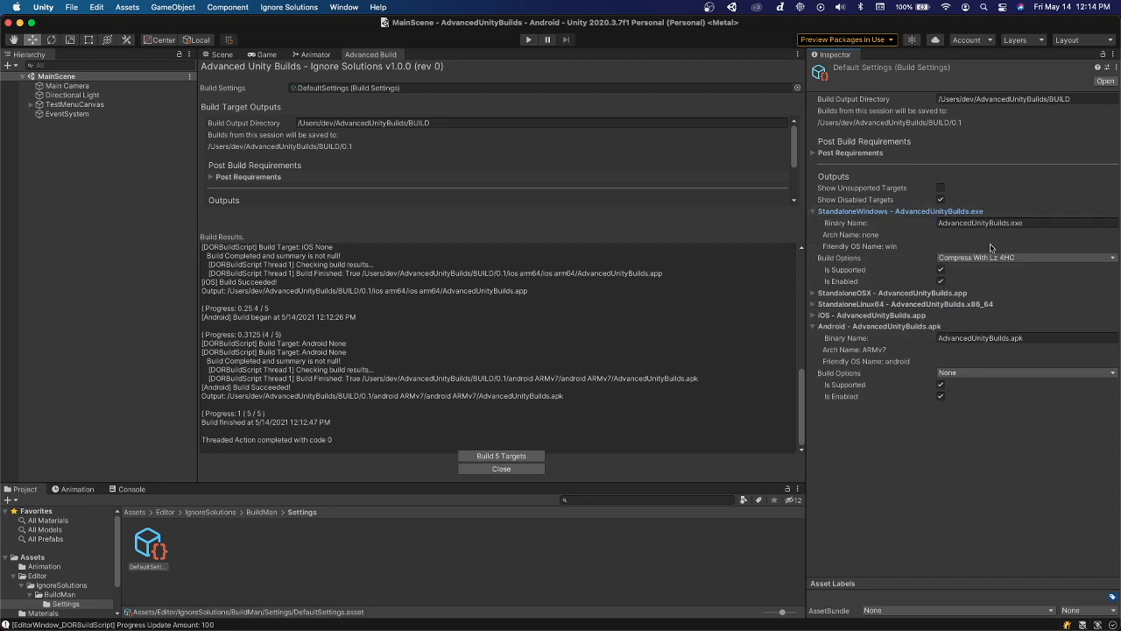
pyautogui.click(929, 303)
pyautogui.click(934, 293)
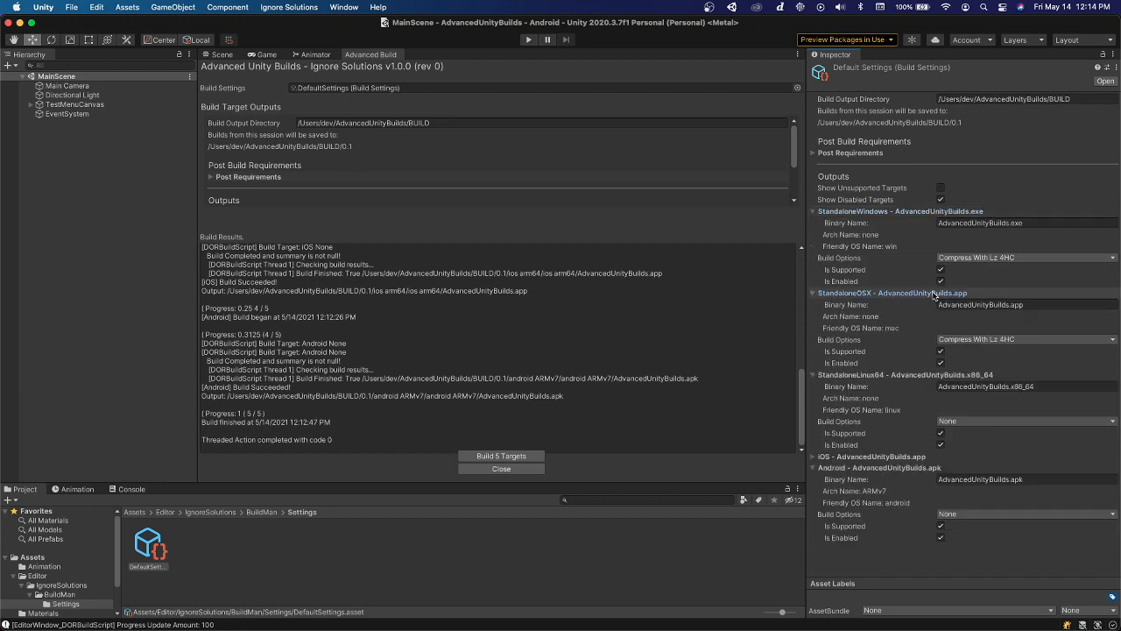
pyautogui.click(880, 152)
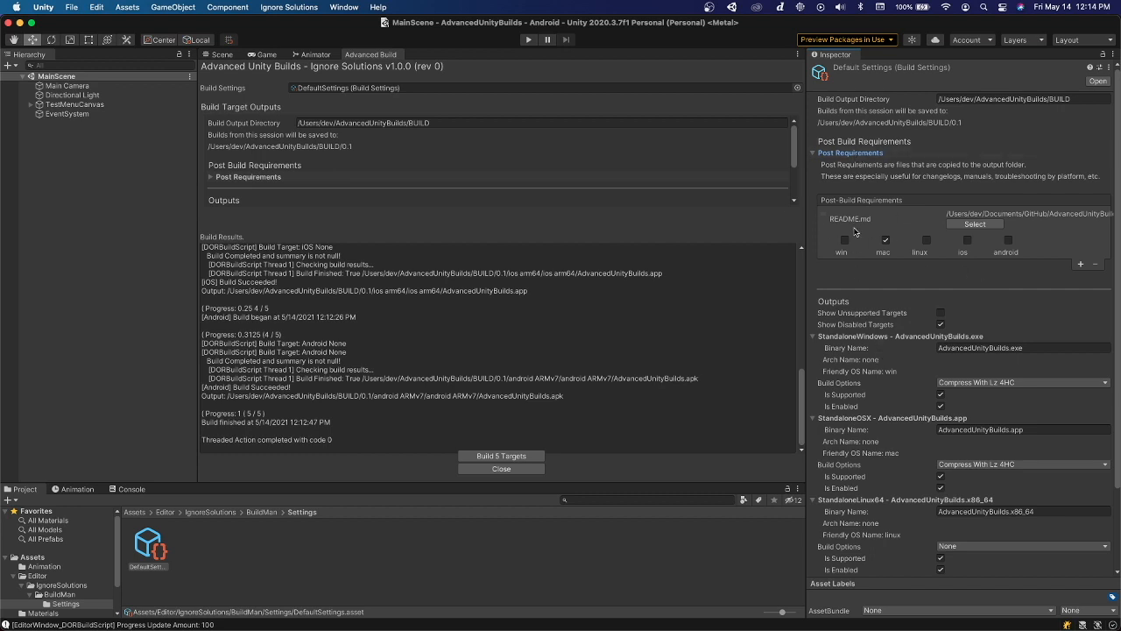
pyautogui.click(863, 155)
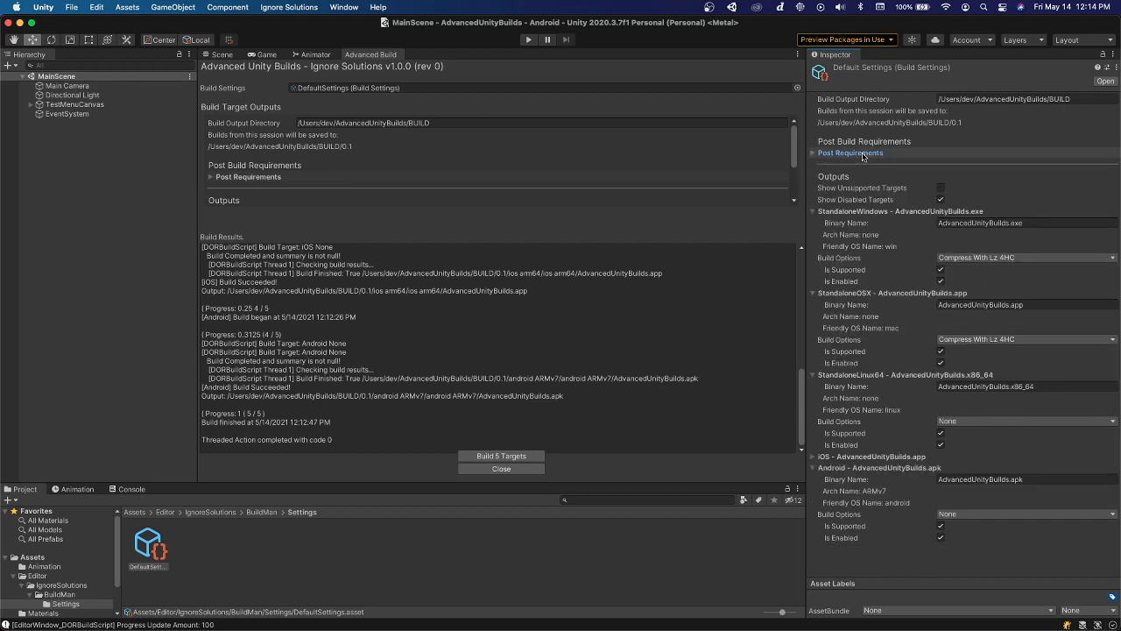
# Collapse all the output target sections of the DefaultSettings asset in the Inspector, from StandaloneWindows through Android
pyautogui.click(863, 211)
pyautogui.click(862, 222)
pyautogui.click(864, 234)
pyautogui.click(865, 245)
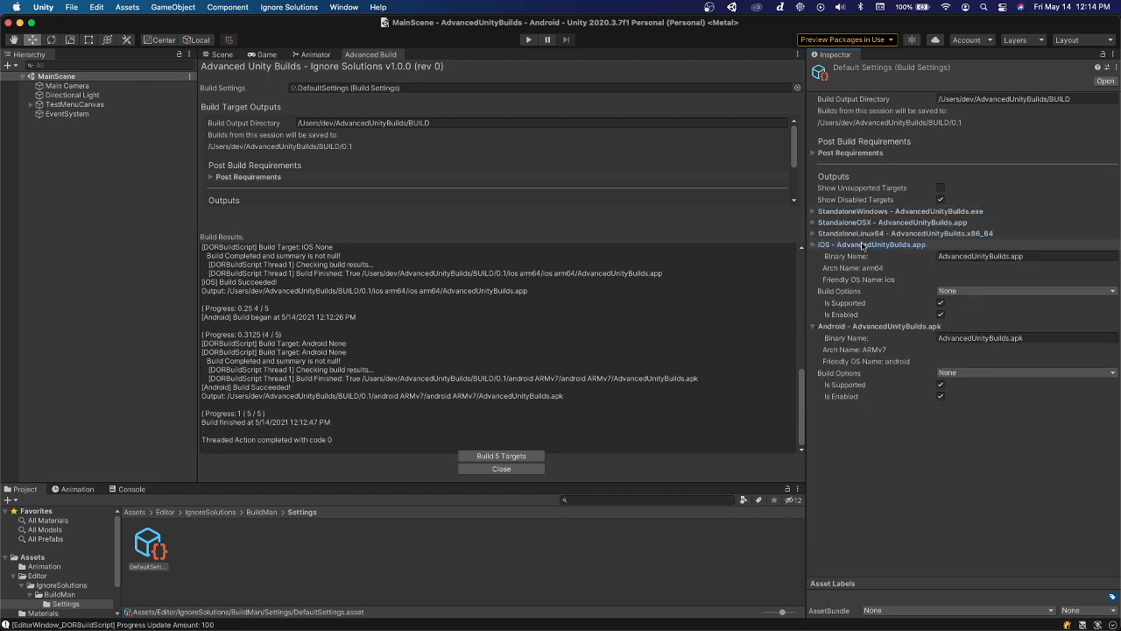
pyautogui.click(865, 245)
pyautogui.click(865, 255)
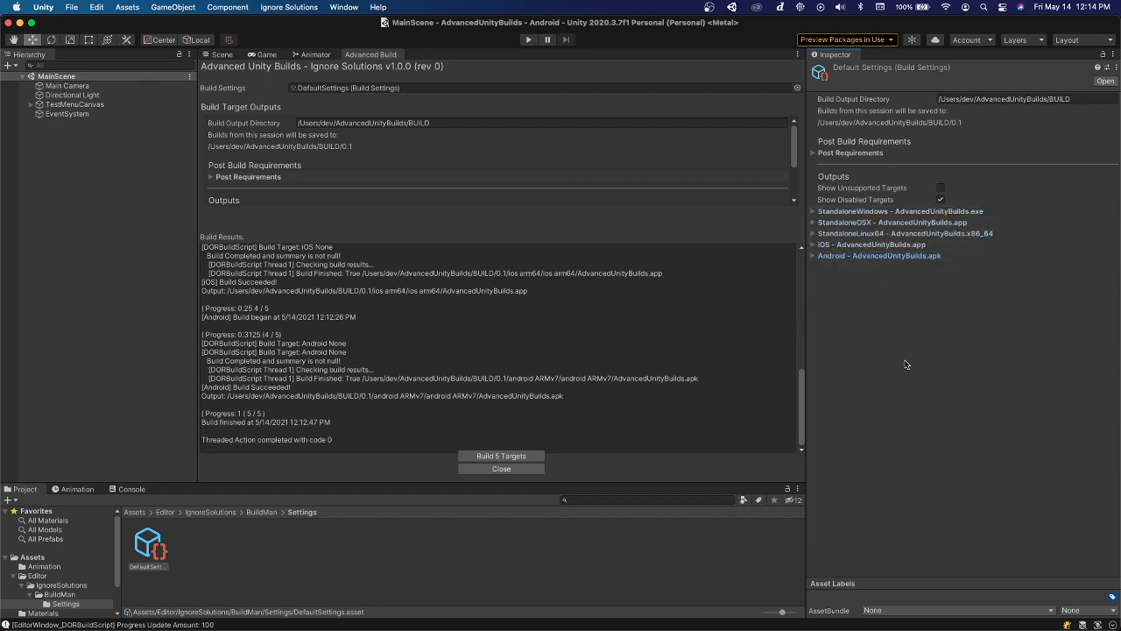